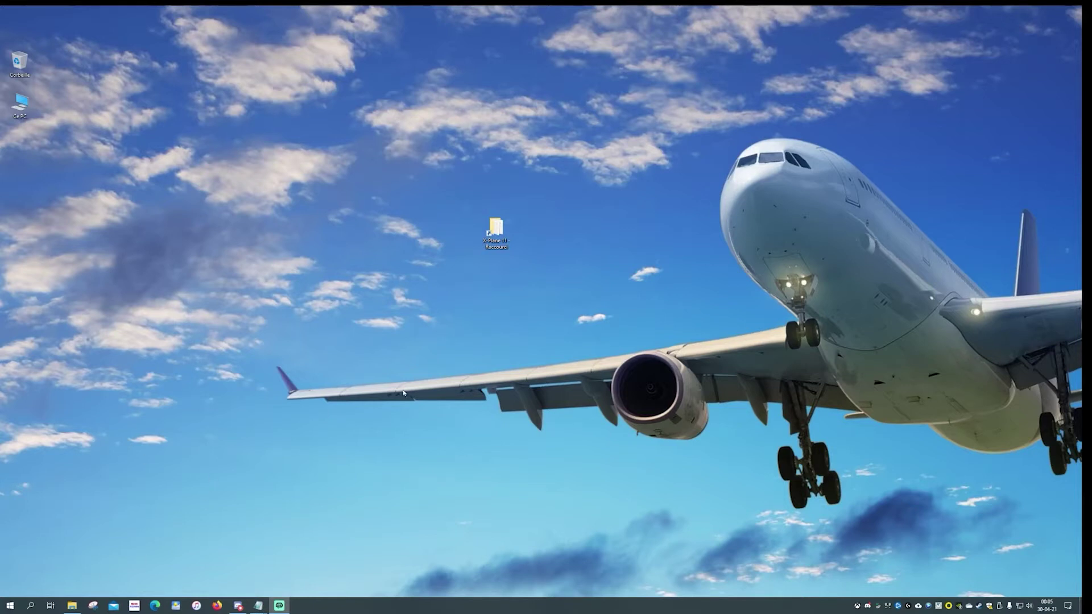
Step: Open the X-Plane 11 folder and browse through Resources, plugins and FlyWithLua to its Scripts folder
double_click(495, 232)
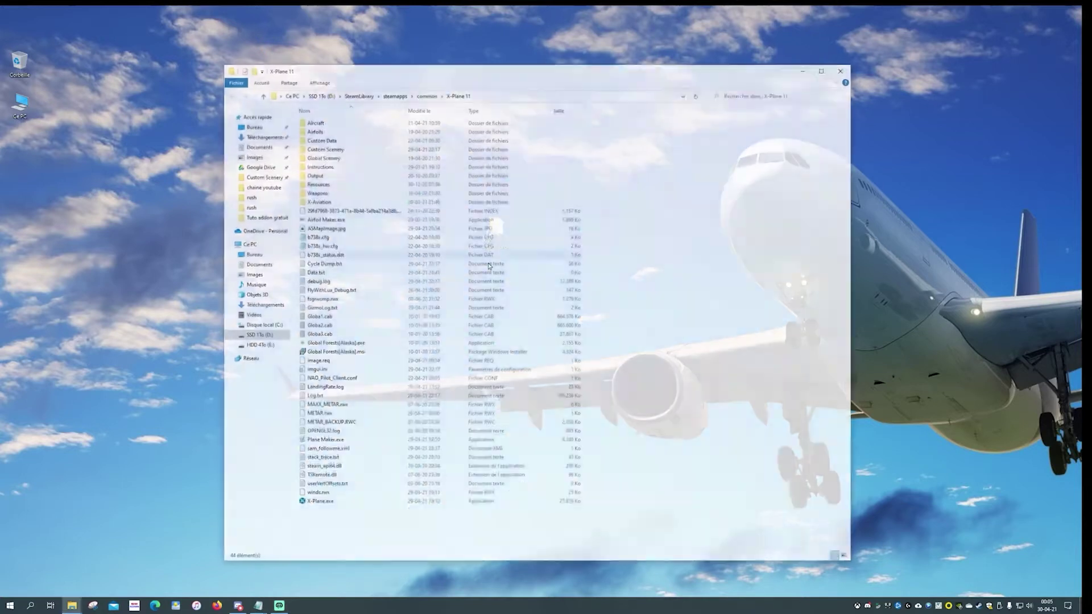
double_click(314, 186)
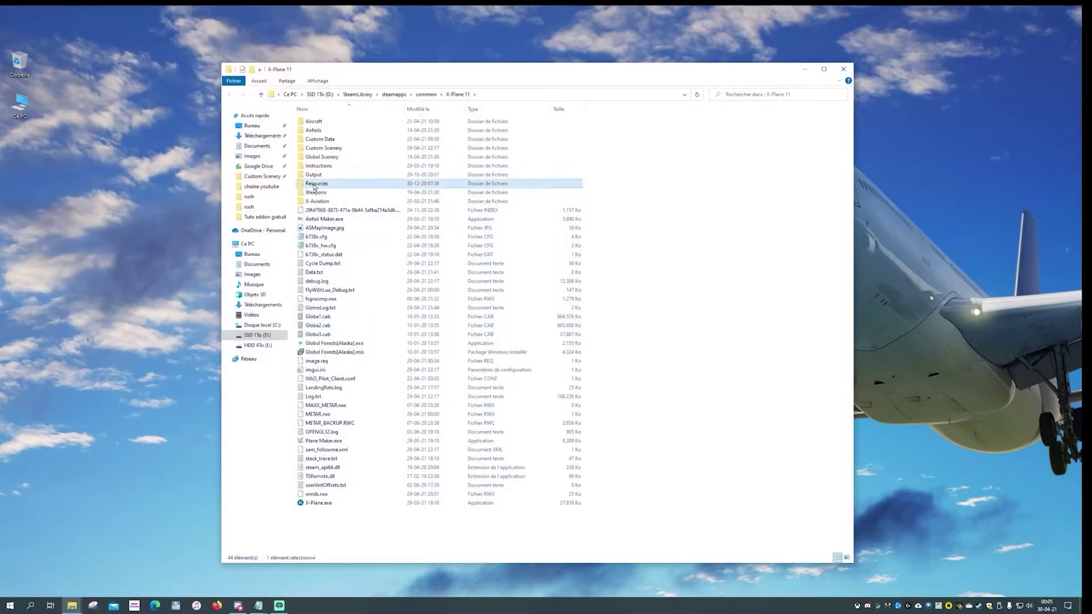
double_click(314, 228)
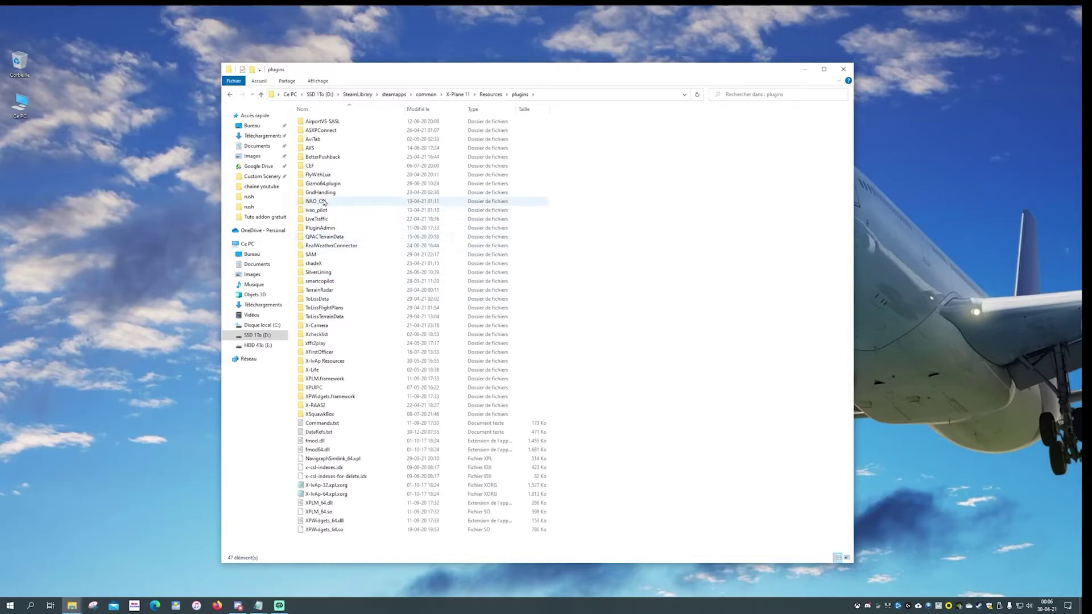
double_click(322, 176)
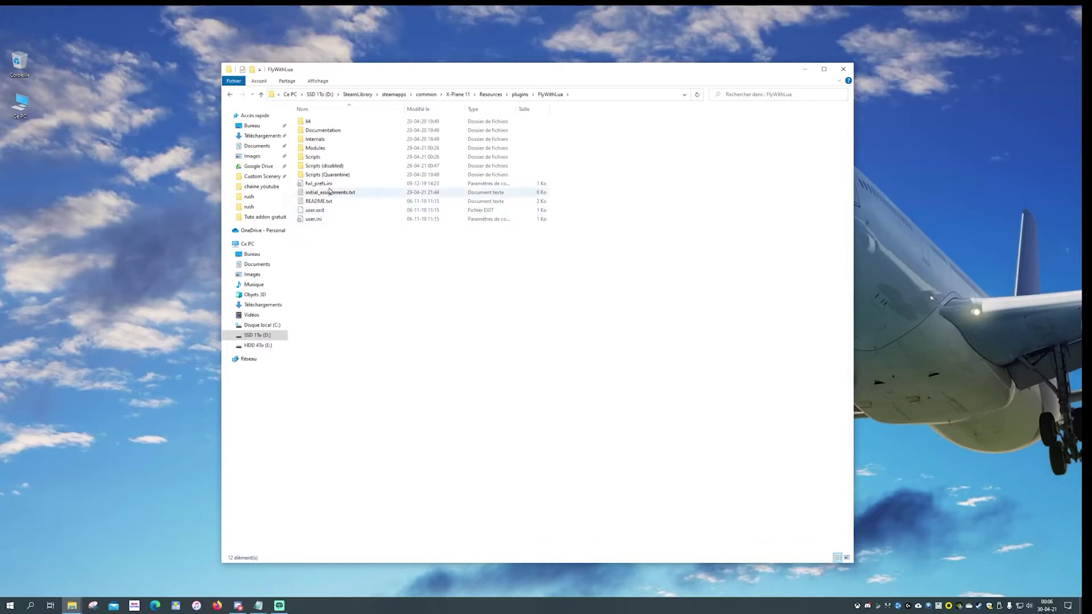
double_click(312, 158)
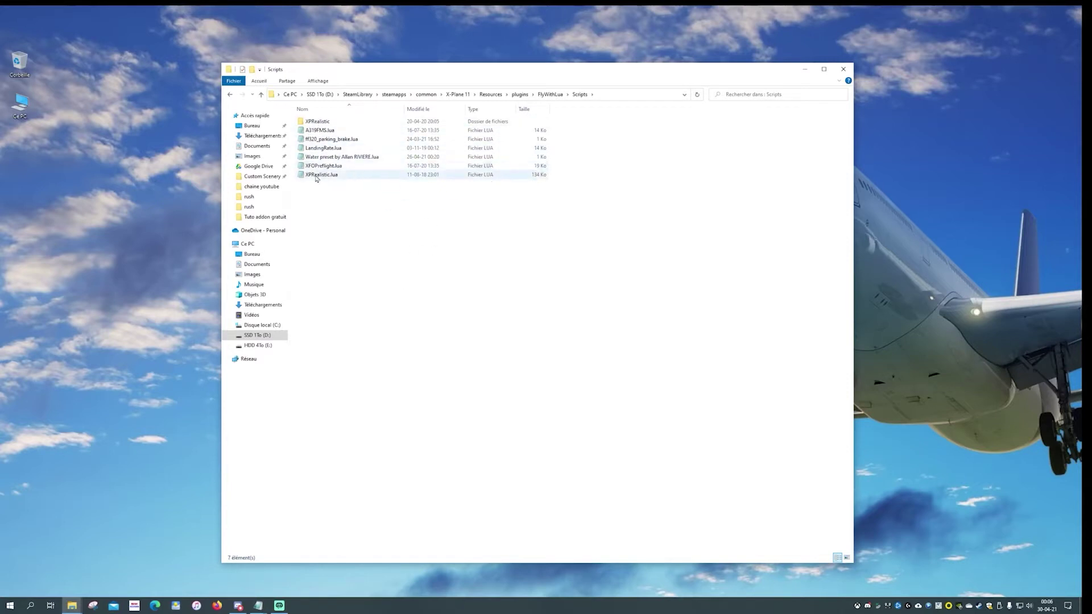
Step: Examine the contents of FlyWithLua's Scripts (disabled) folder and return to the Scripts folder
left_click(231, 96)
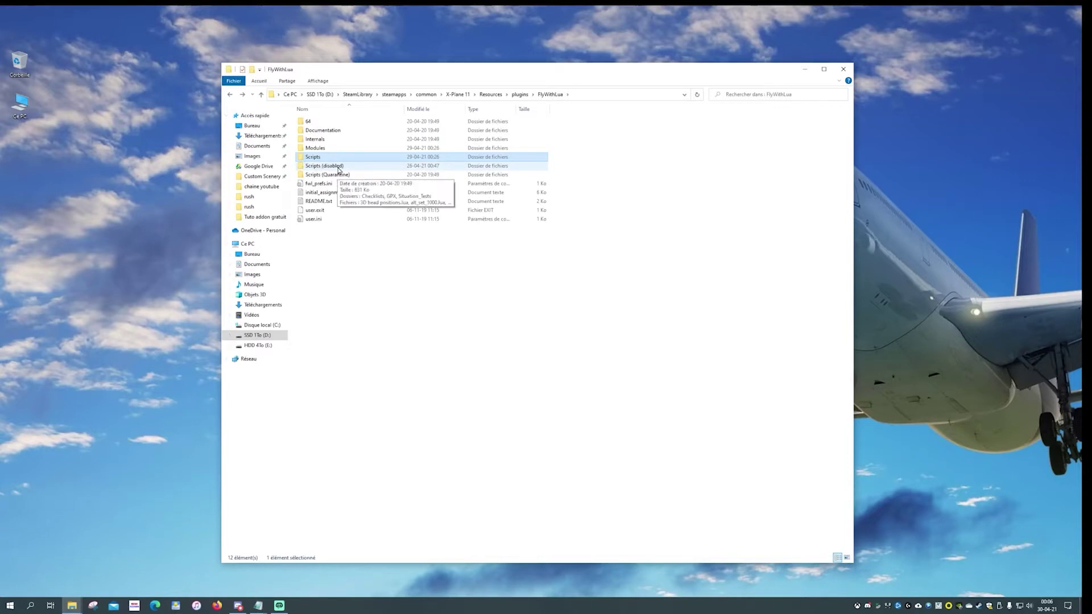
double_click(339, 167)
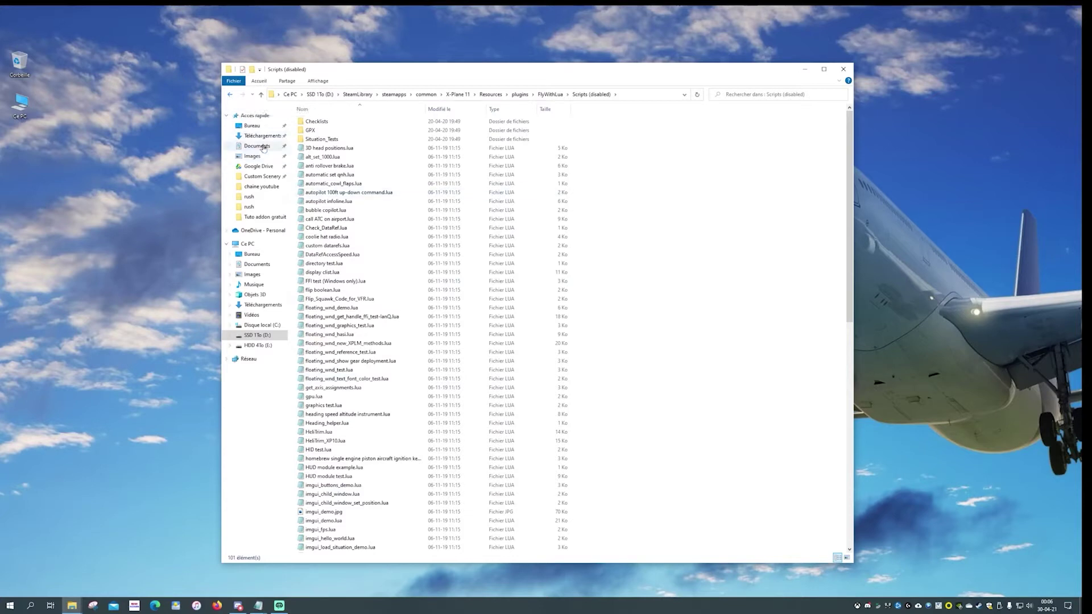
left_click(230, 96)
double_click(312, 158)
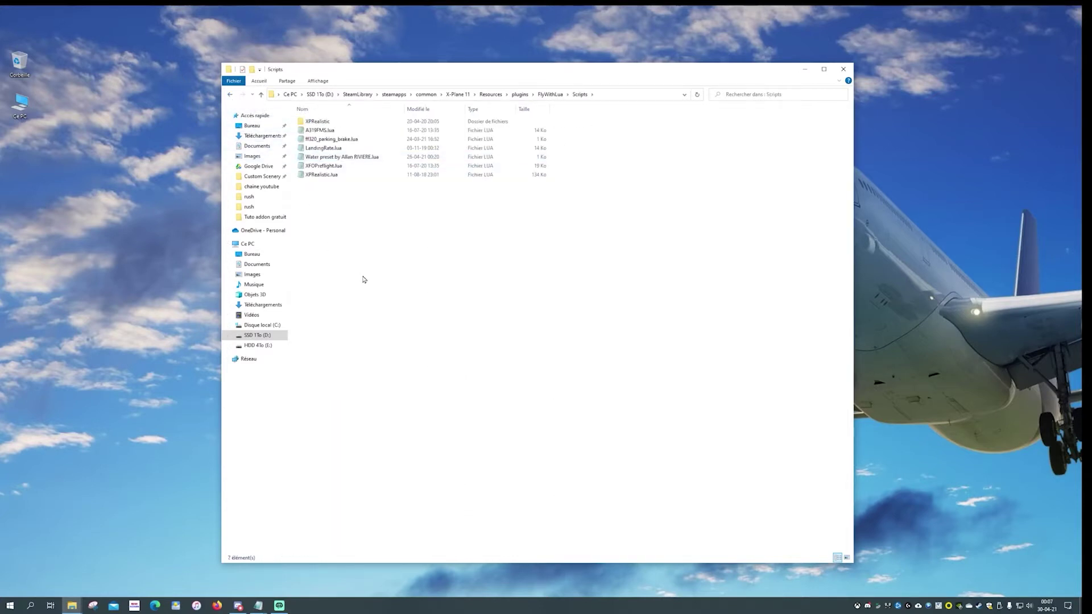
Step: Leave the Scripts folder, go back to the X-Plane 11 folder and open Custom Scenery
left_click(230, 95)
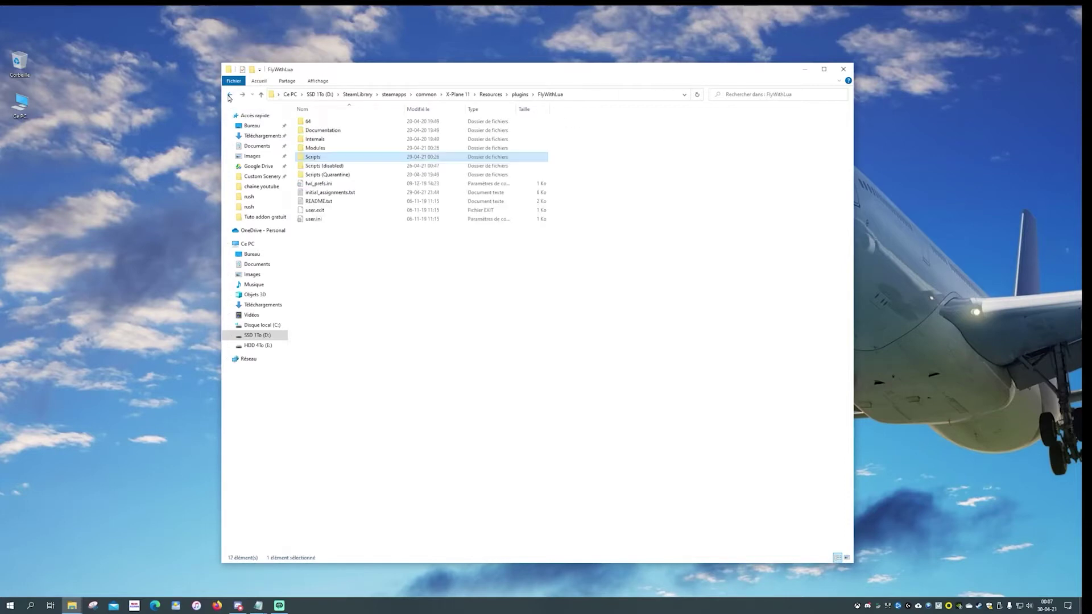
left_click(230, 95)
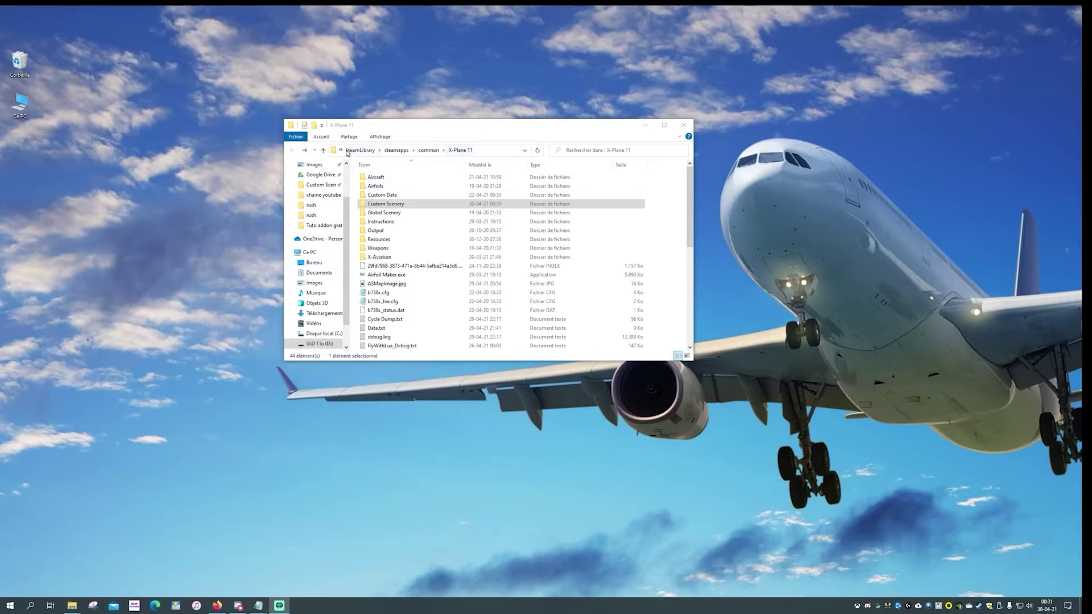
double_click(385, 208)
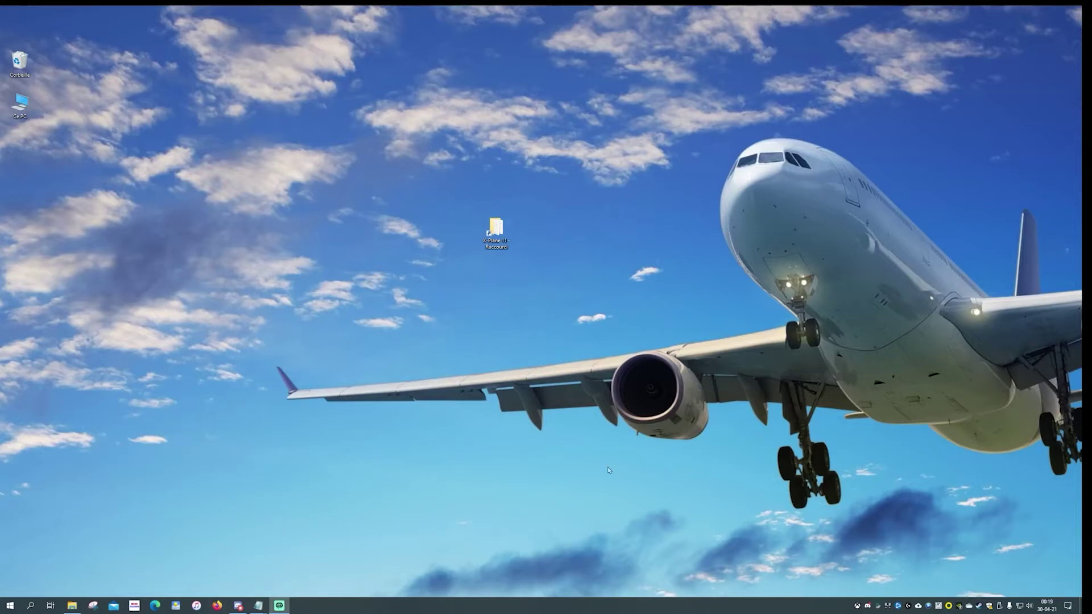
Step: Switch to Firefox and open the FlyWithLua NG file page for X-Plane 11 on forums.x-plane.org
left_click(216, 605)
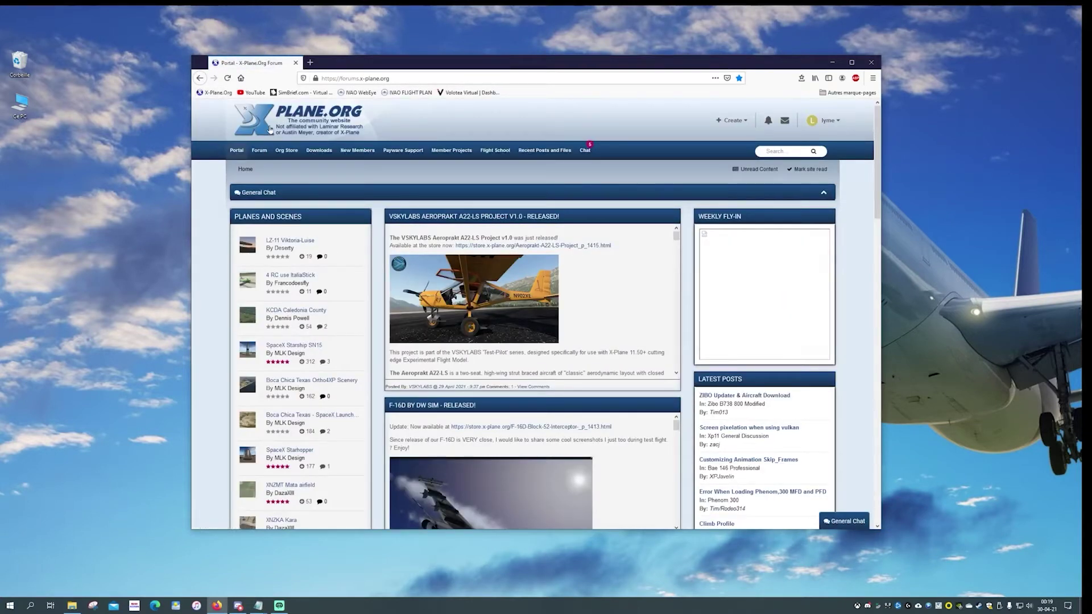
left_click(392, 78)
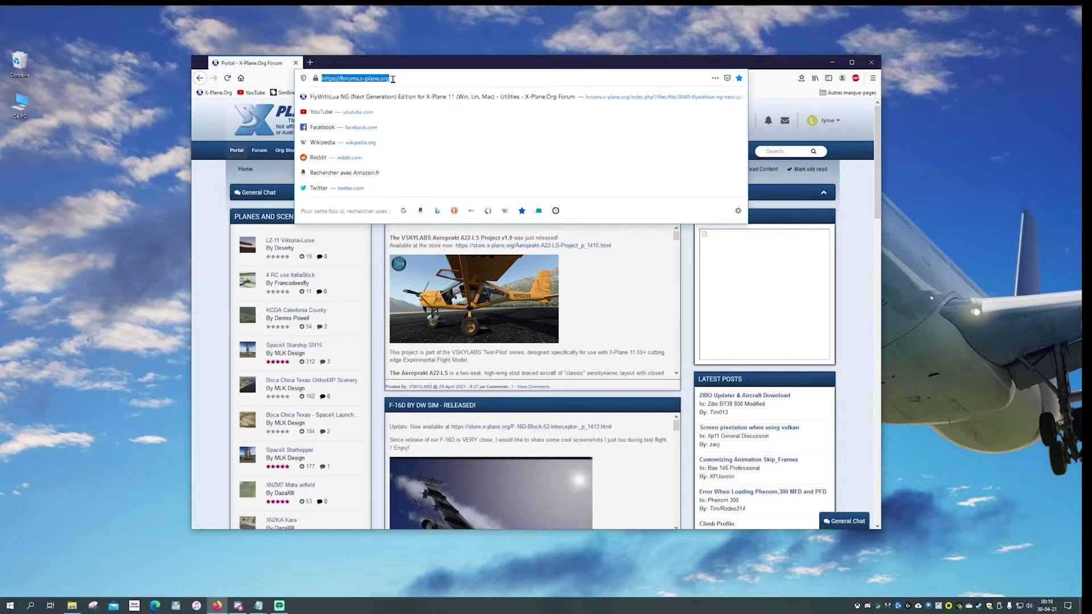
type("https://forums.x-plane.org/index.php?%2Ffiles%2Ffile%2F38445-flywithlua-ng-next-generation-edition-for-x-plane-11-win-lin-mac%2F")
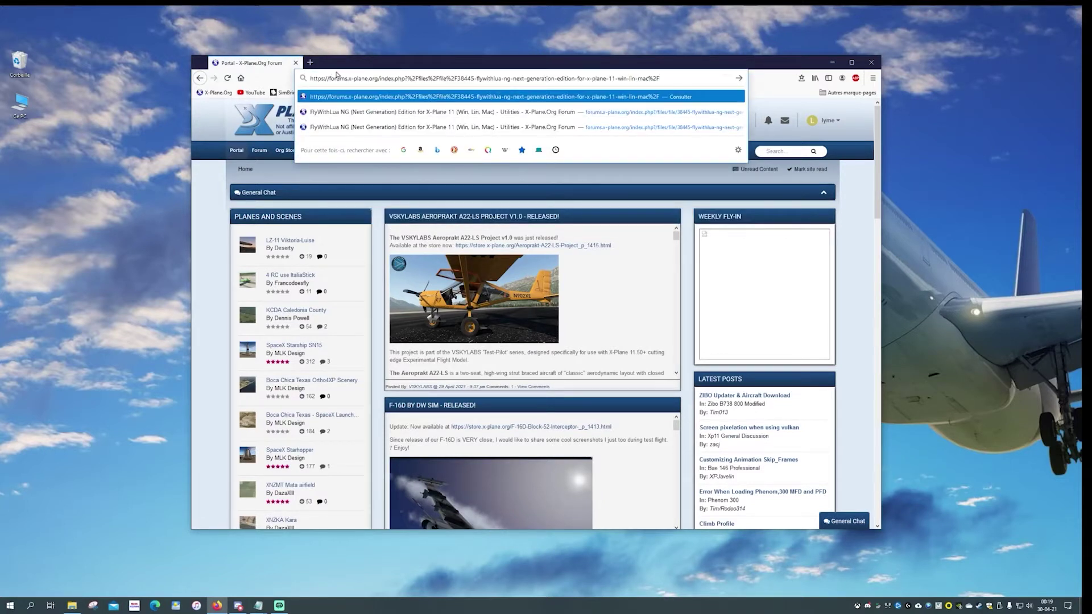
key("Return")
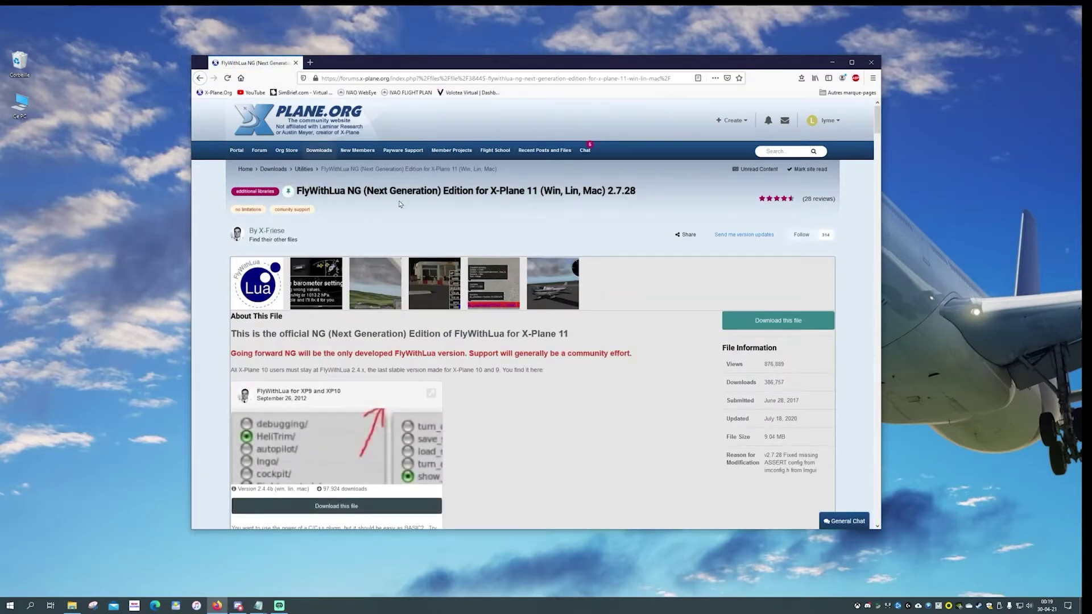
Step: Download the FlyWithLua NG v2.7.28 zip by saving it and open the downloaded archive
left_click(762, 320)
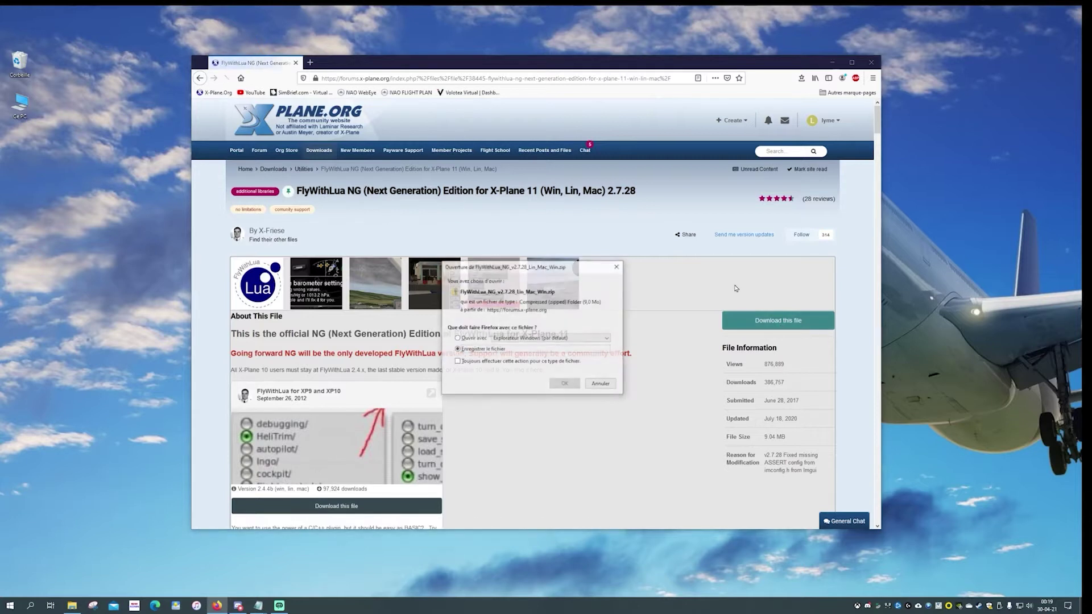
left_click(564, 384)
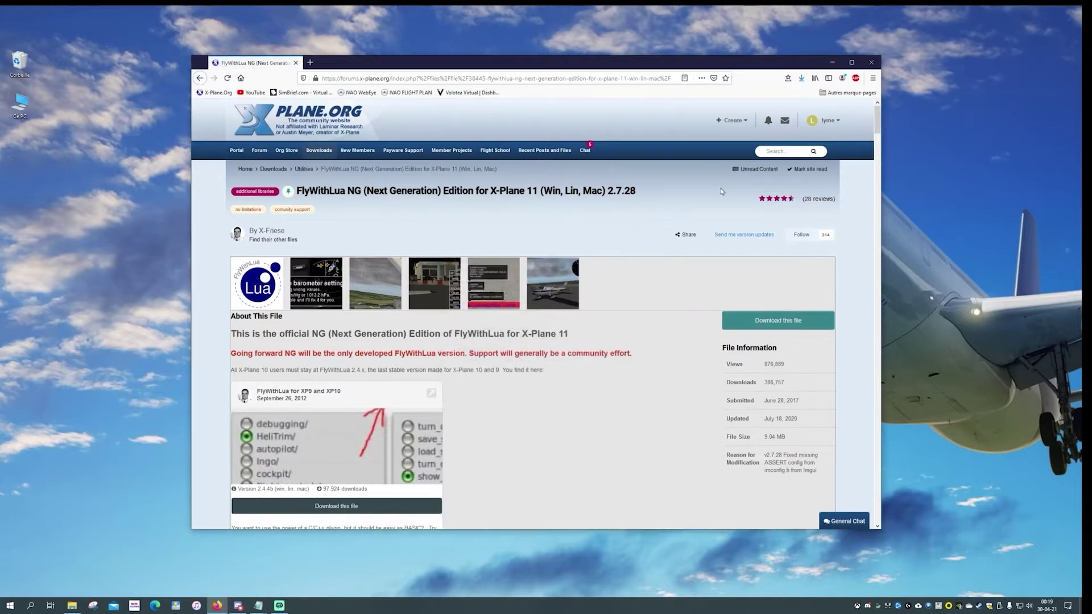
left_click(802, 78)
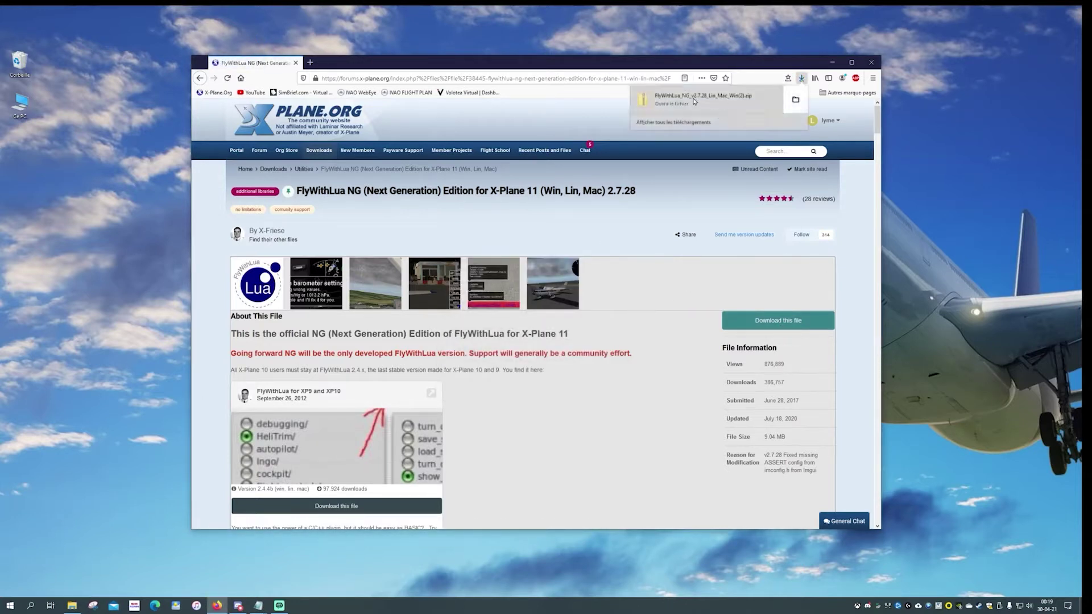
left_click(704, 101)
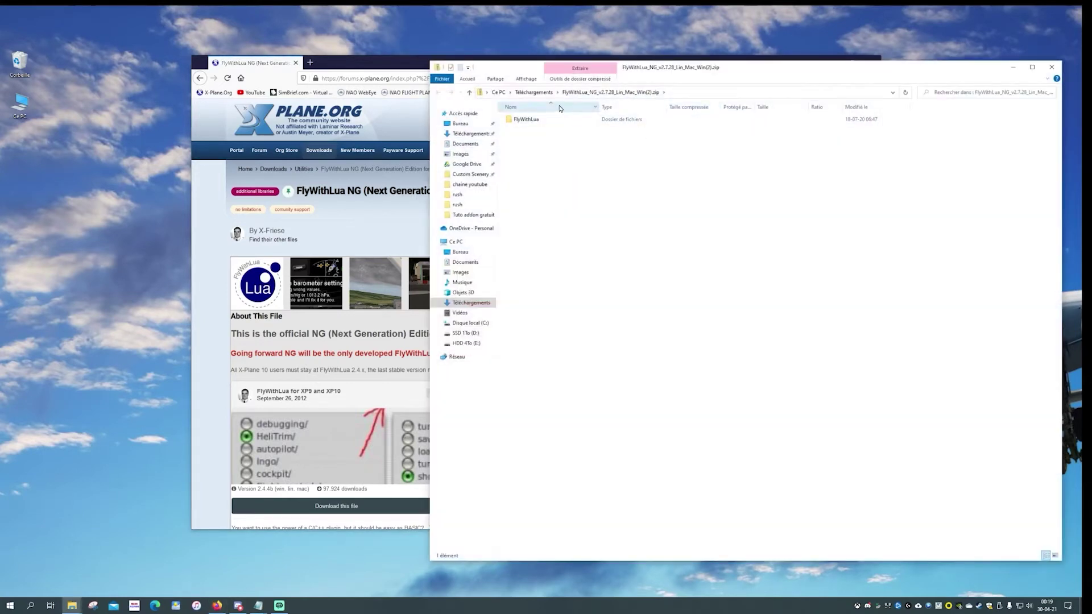
left_click_drag(697, 72, 647, 72)
left_click(484, 122)
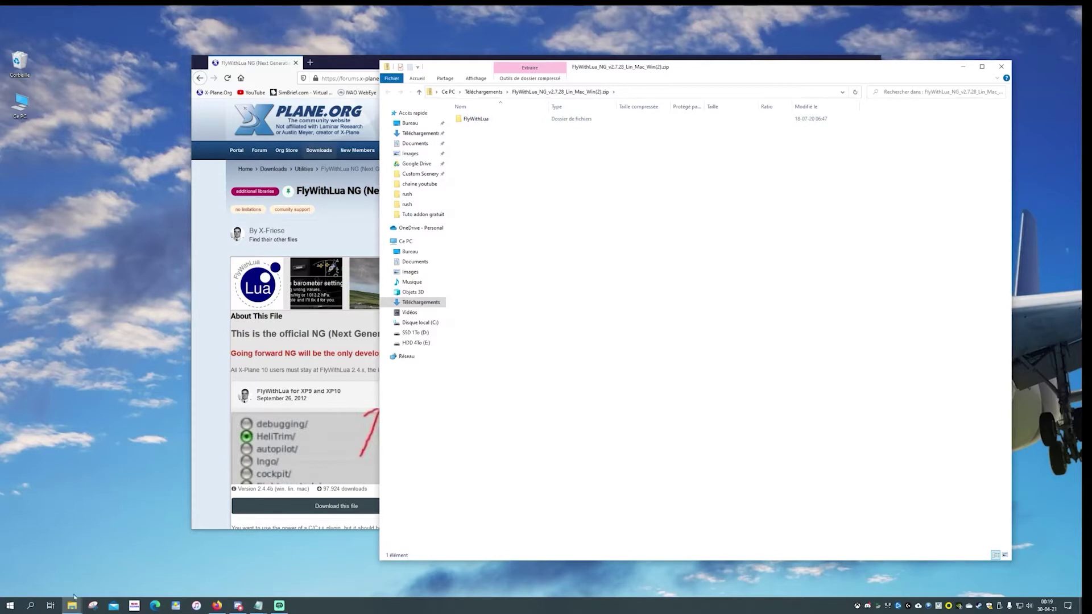
Step: Clear the browser out of the way and open the plugins folder inside X-Plane 11's Resources
left_click(358, 72)
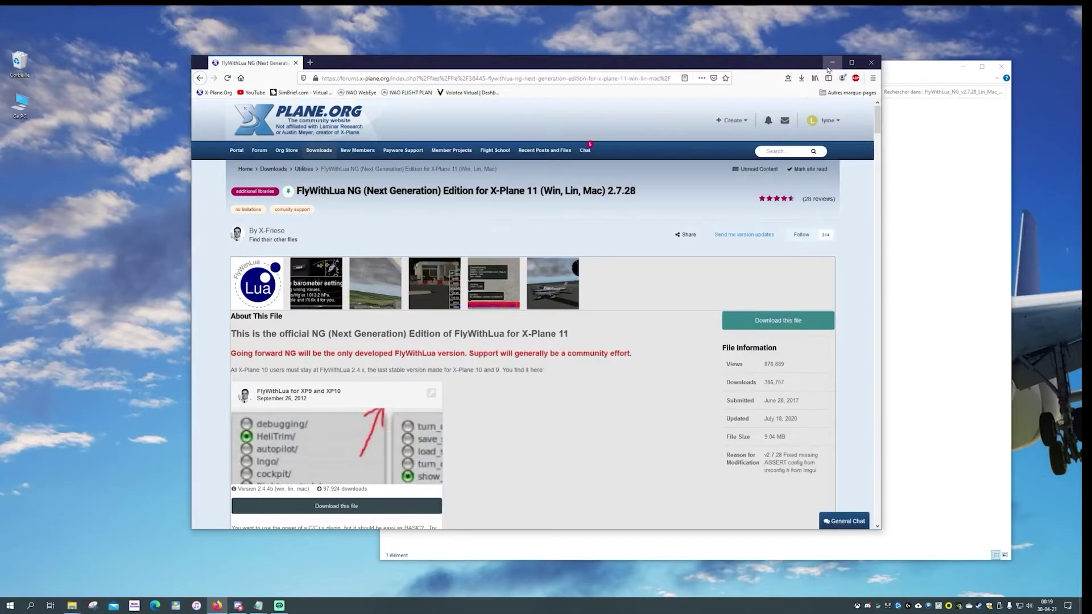
left_click(828, 62)
left_click_drag(616, 66, 505, 280)
double_click(496, 229)
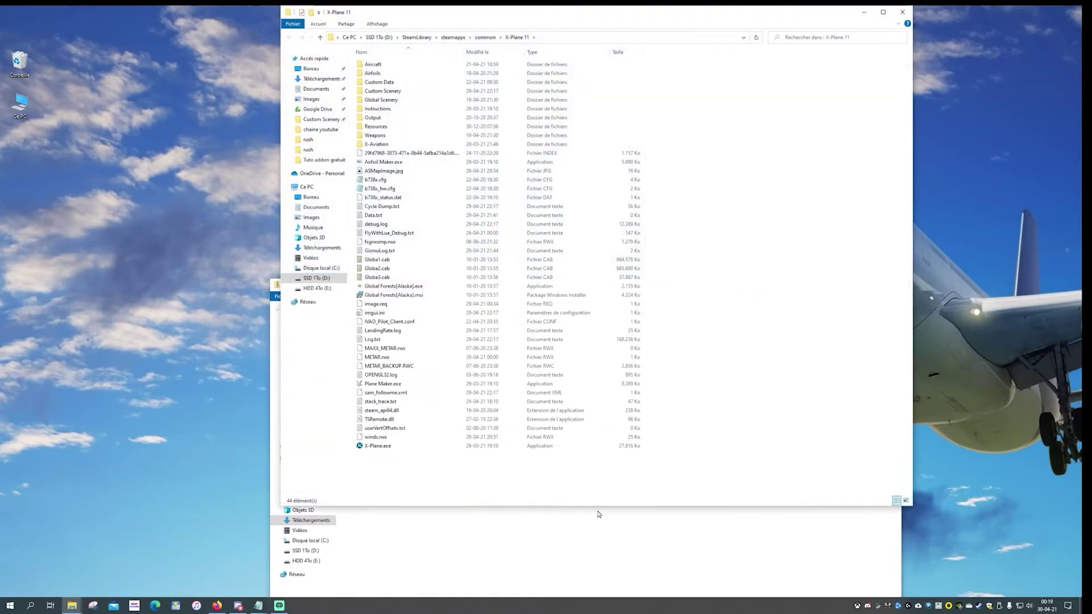
double_click(386, 127)
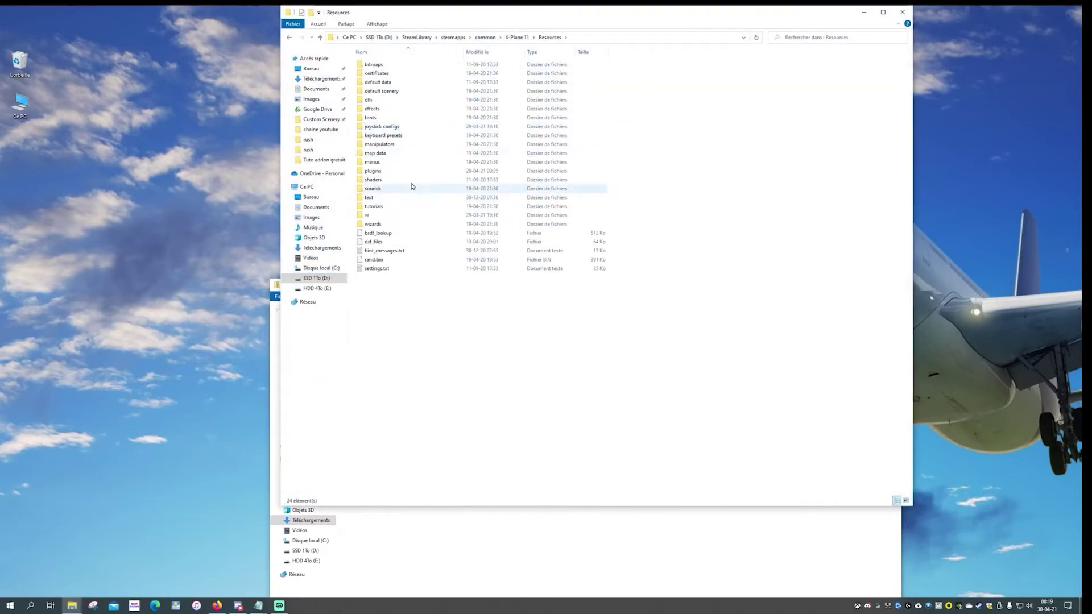
double_click(375, 171)
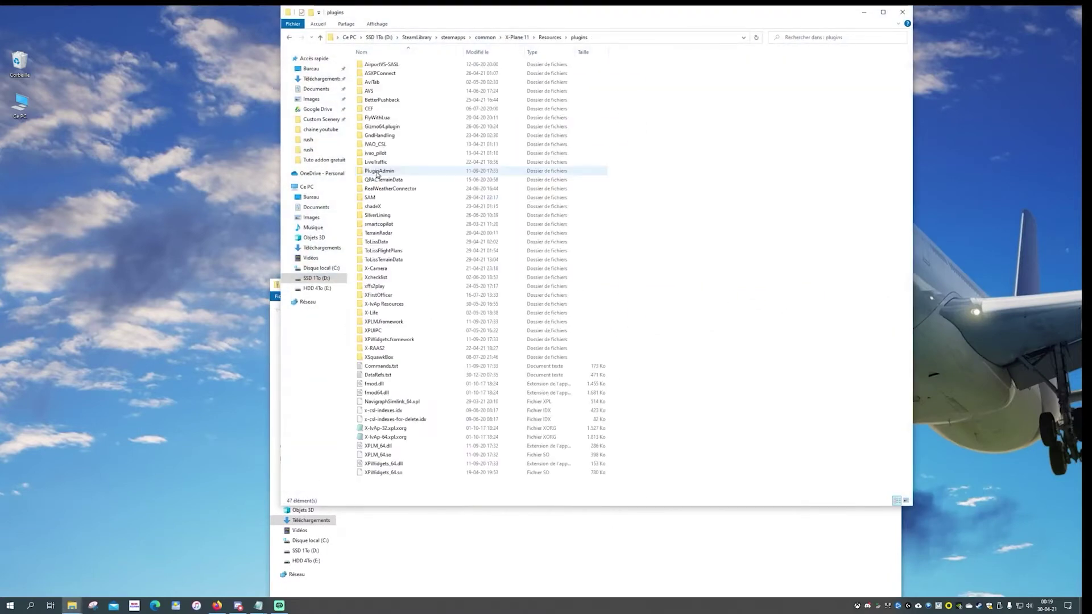
Step: Bring the downloaded archive's window forward, open its FlyWithLua folder and place it beside the plugins folder
left_click(508, 565)
left_click_drag(560, 287, 649, 63)
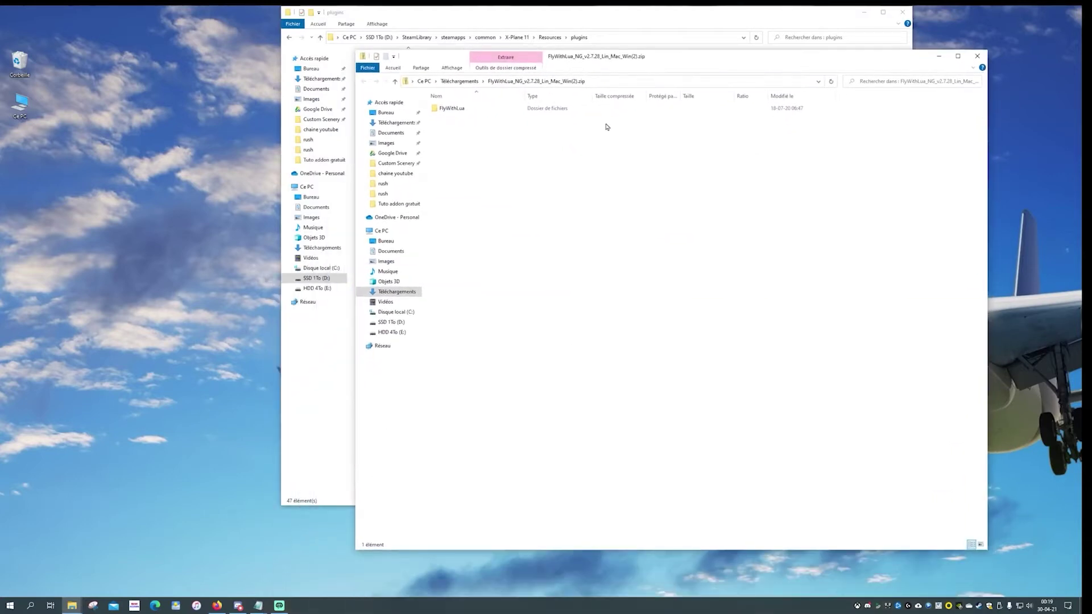
double_click(454, 108)
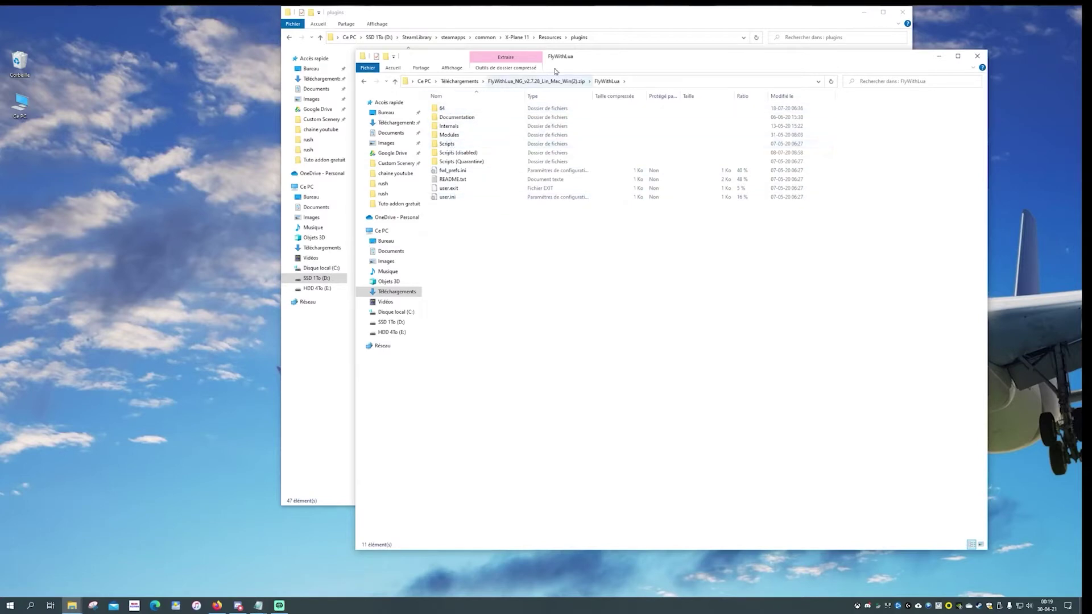
left_click_drag(586, 57, 669, 161)
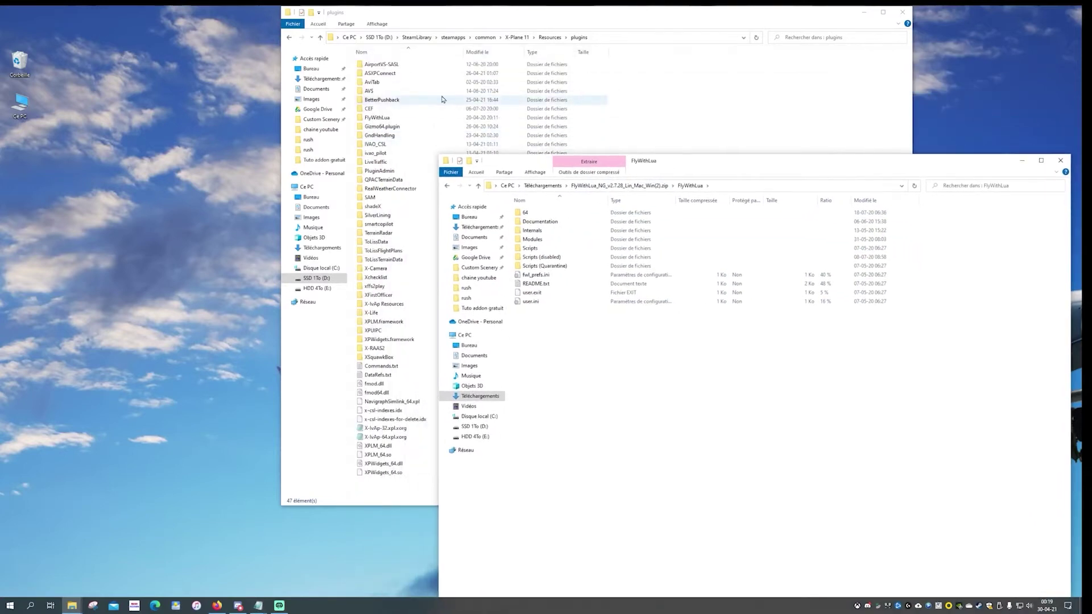
Step: Open the Scripts folder of the installed FlyWithLua plugin and arrange it beside the archive window
double_click(393, 117)
left_click(376, 108)
double_click(373, 100)
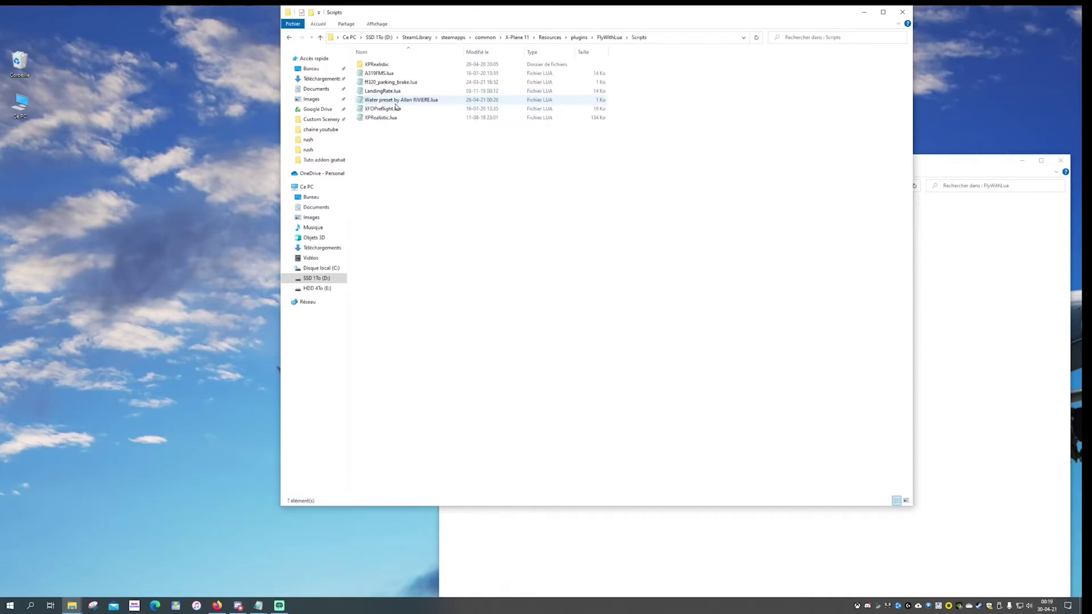
left_click_drag(592, 14, 334, 95)
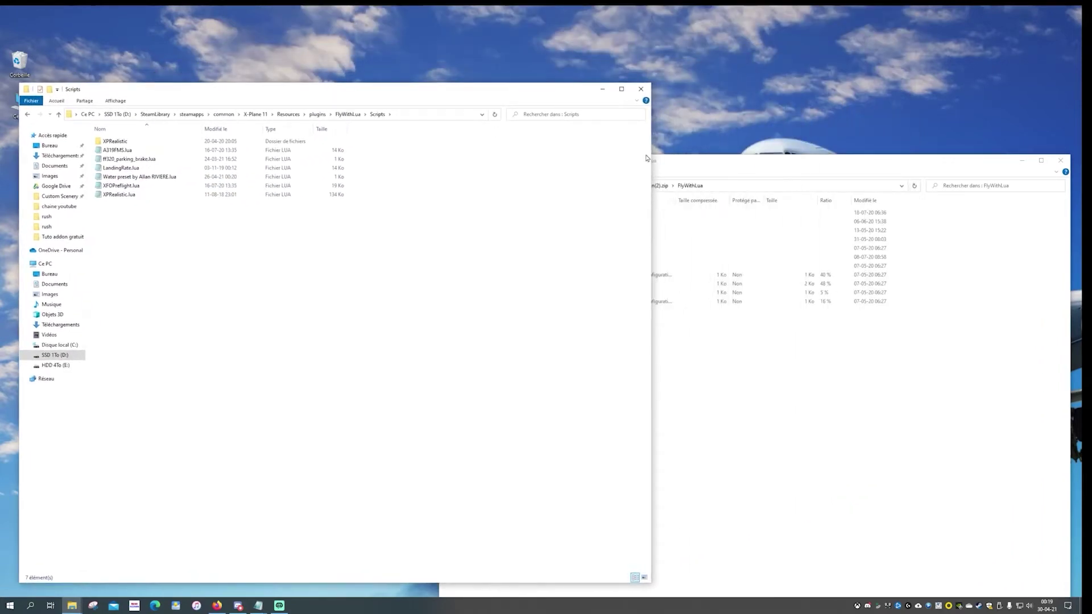
left_click(737, 164)
left_click_drag(737, 164, 670, 73)
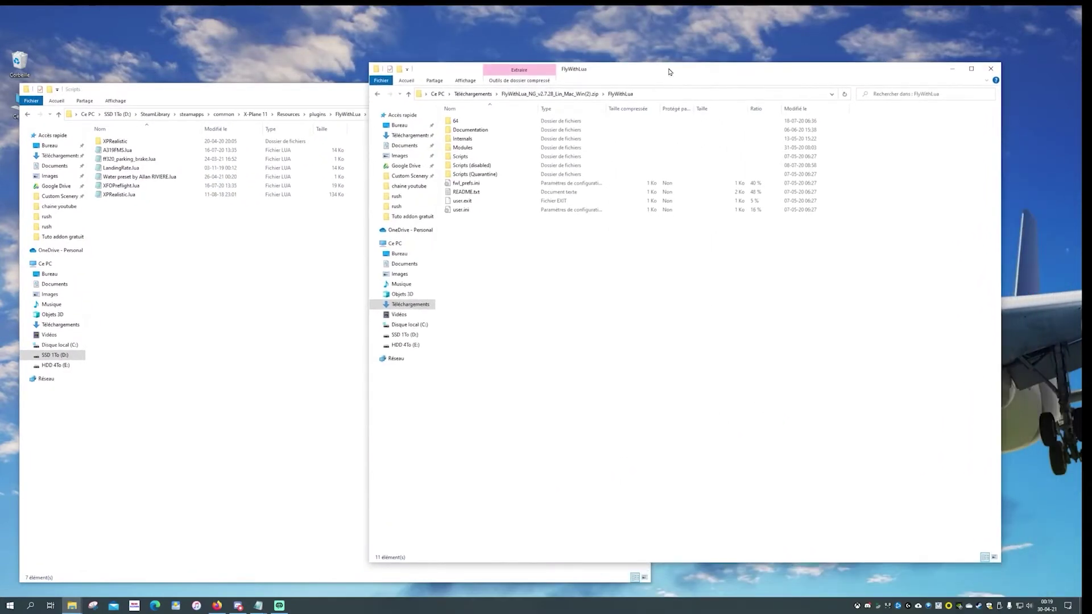
Step: Inspect the "please read the manual.lua" file in the archive's Scripts folder, and close the archive window
double_click(464, 157)
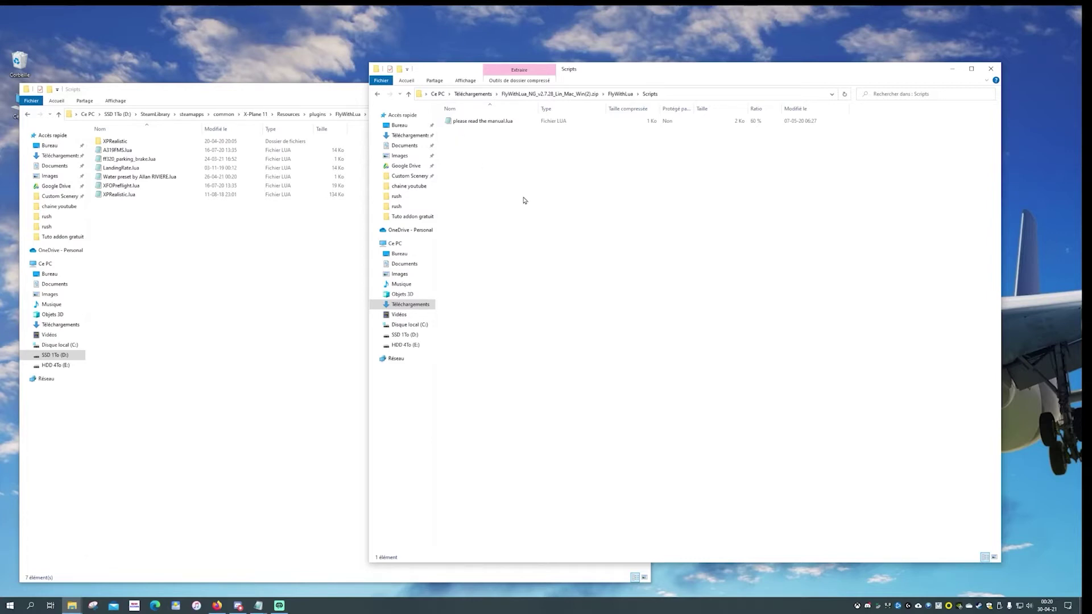
left_click(473, 123)
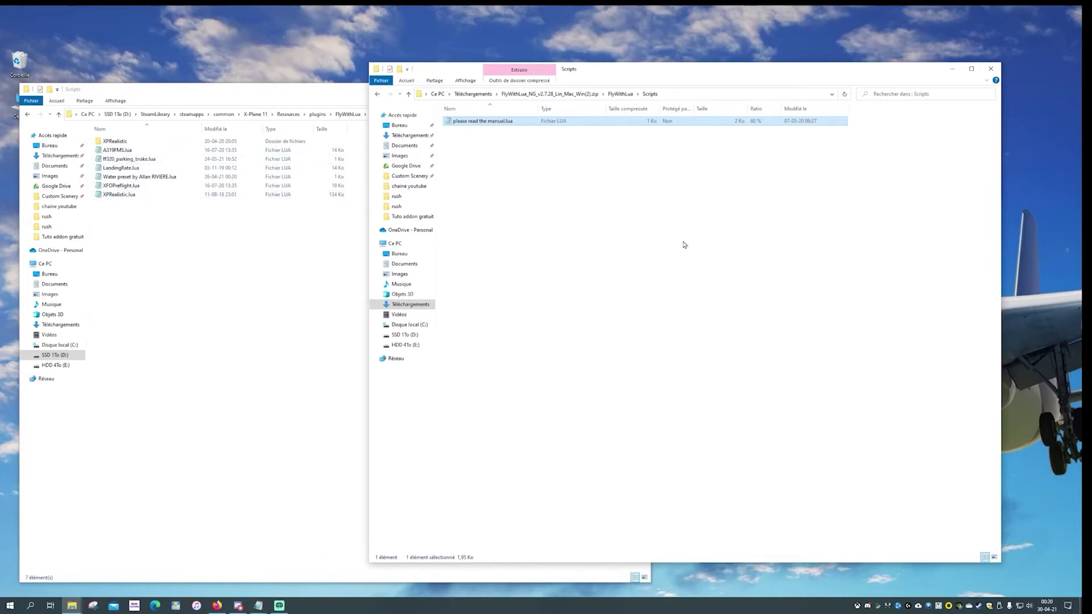
left_click(378, 96)
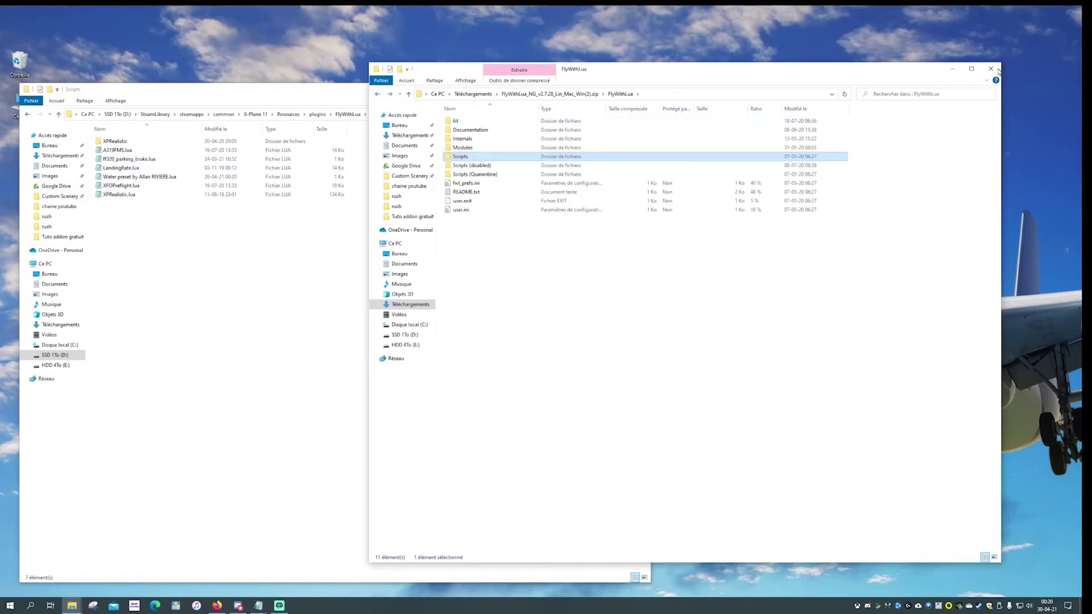
left_click(990, 68)
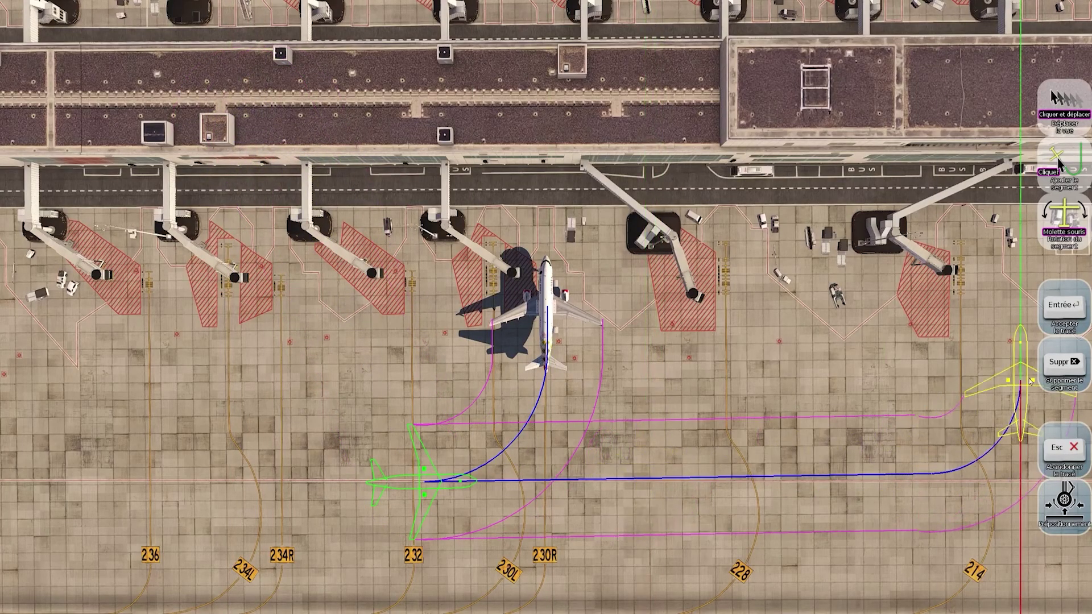
Step: In X-Plane's pushback planner, delete the last route segment and rotate the aircraft outline
key("Delete")
scroll(763, 504, "up", 10)
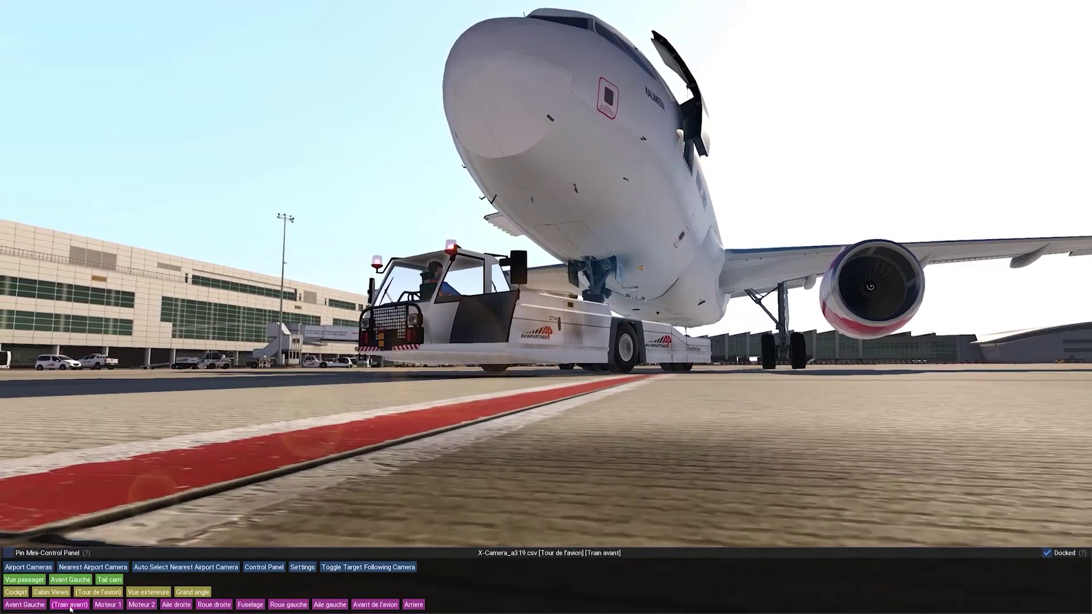
Step: Switch the exterior aircraft camera to the Avant Gauche view
left_click(38, 607)
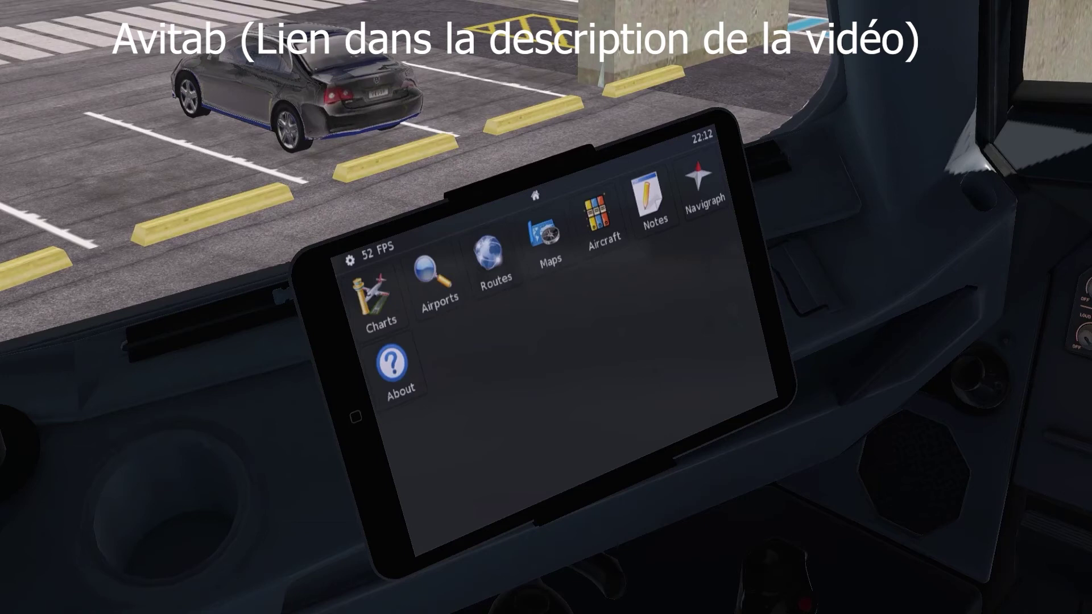
Step: View readme.pdf in the AviTab tablet's Charts app, and return to the tablet's home screen
left_click(383, 299)
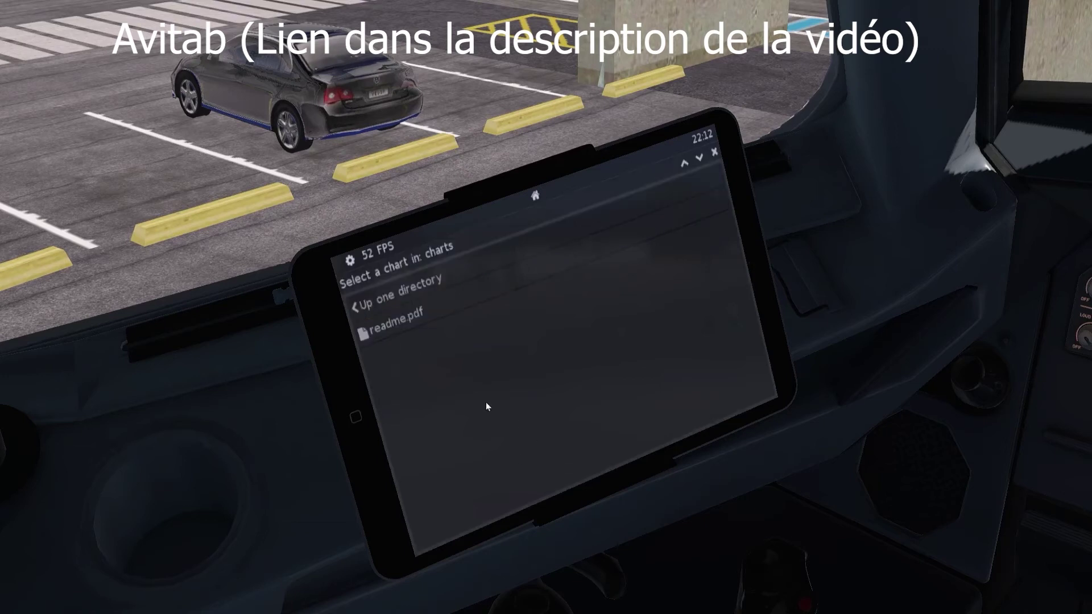
left_click(403, 321)
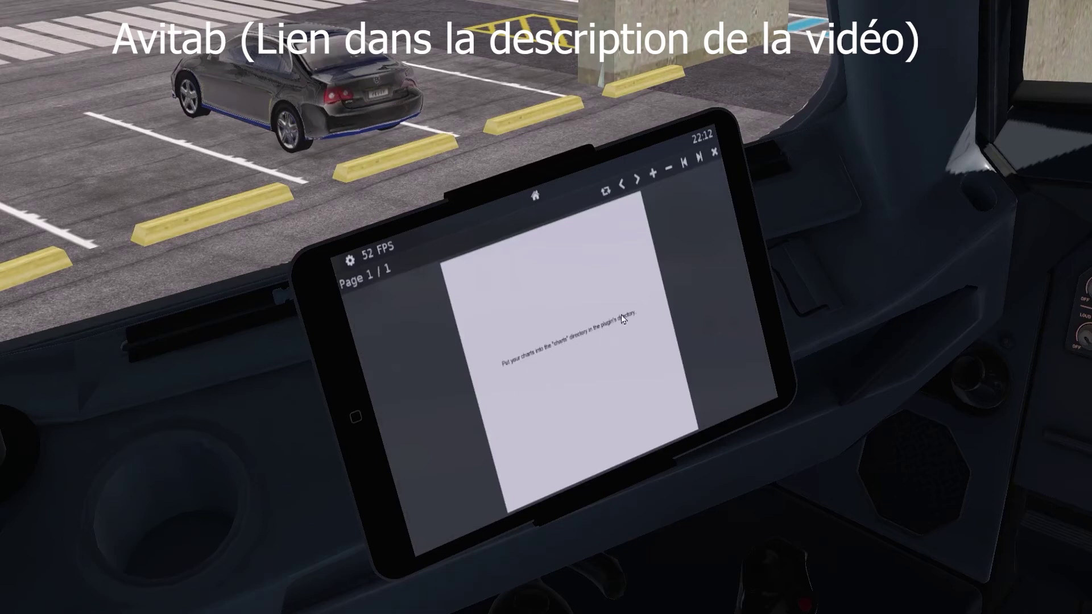
left_click(714, 152)
left_click(716, 156)
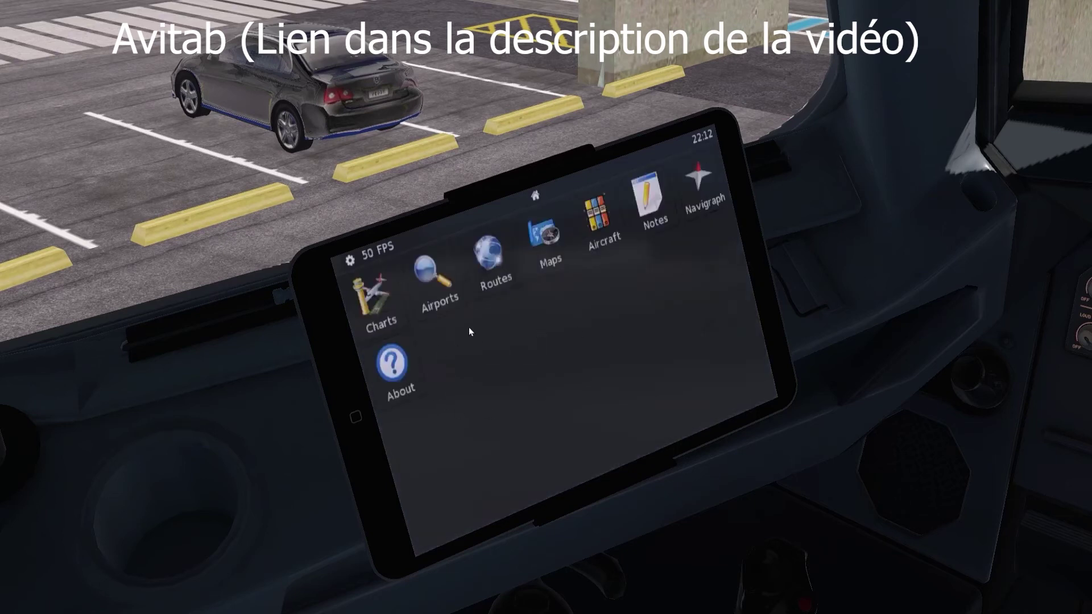
Step: Look up the airport LFRS in the tablet's Airports app, and return to the home screen
left_click(435, 285)
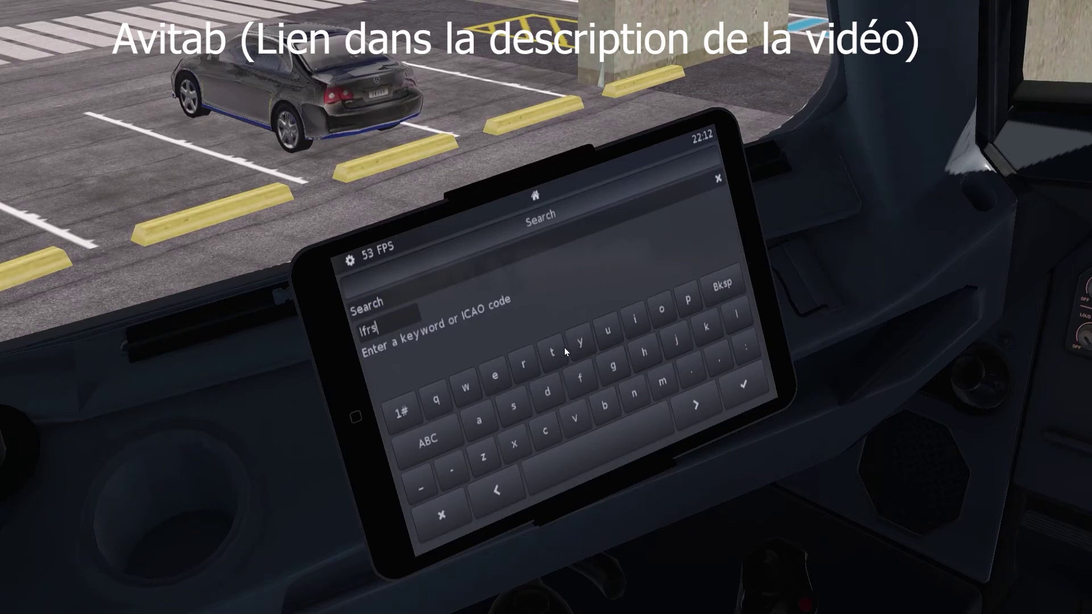
key("Return")
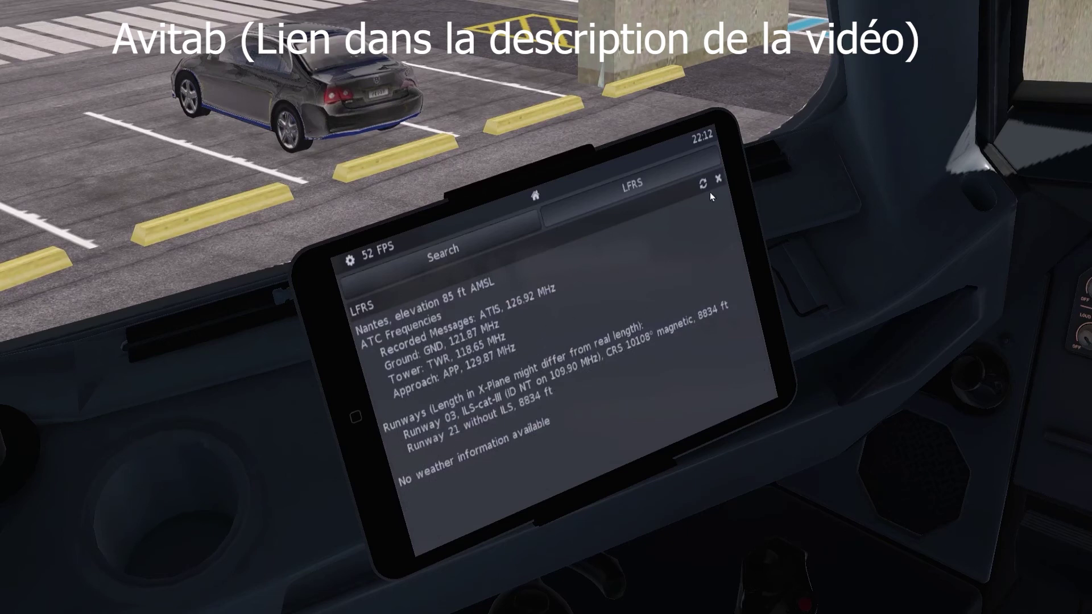
left_click(718, 180)
left_click(716, 179)
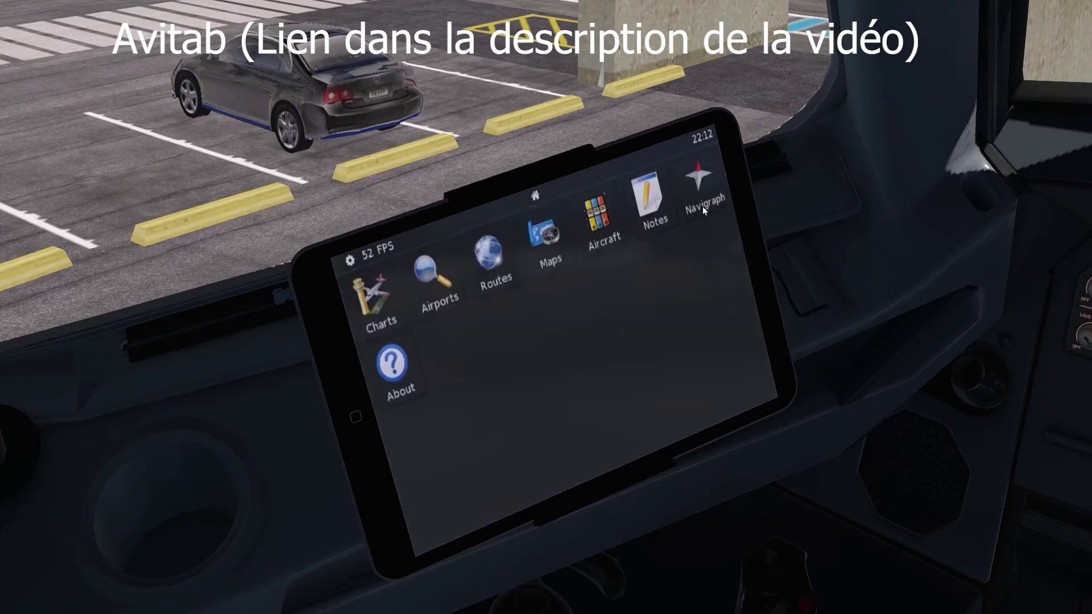
Step: Generate a route from lfrs to ebbr with the tablet's Route Wizard, and close it
left_click(494, 271)
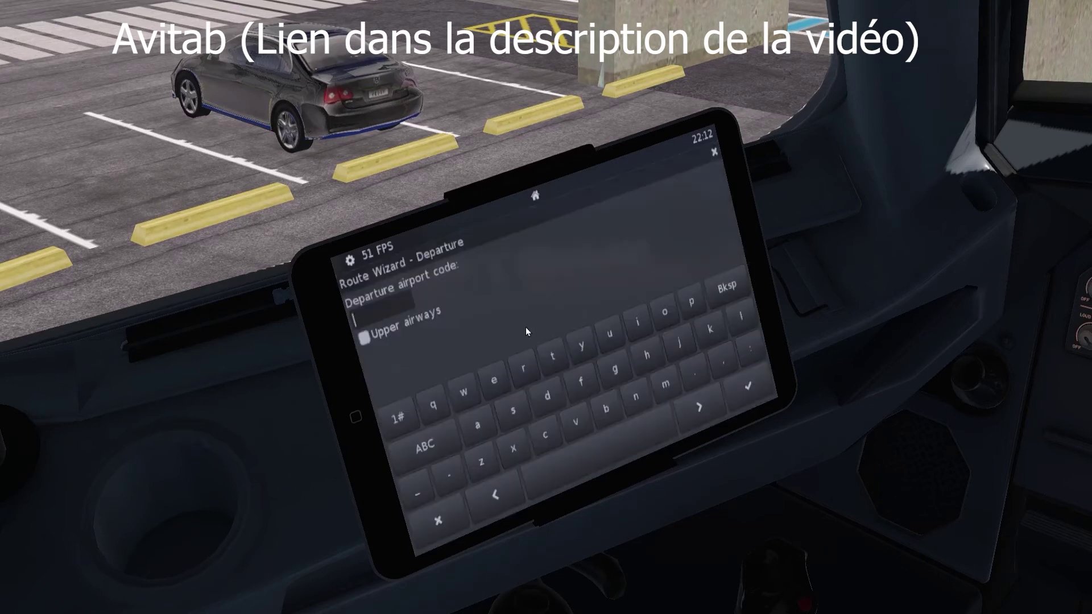
type("lfrs")
key("Return")
type("ebbr")
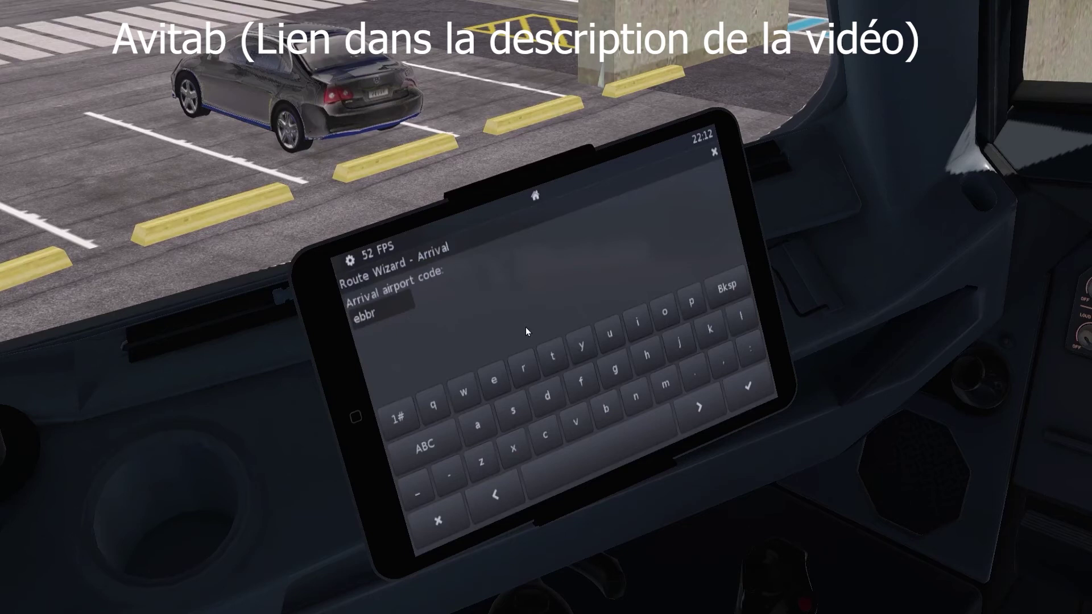
key("Return")
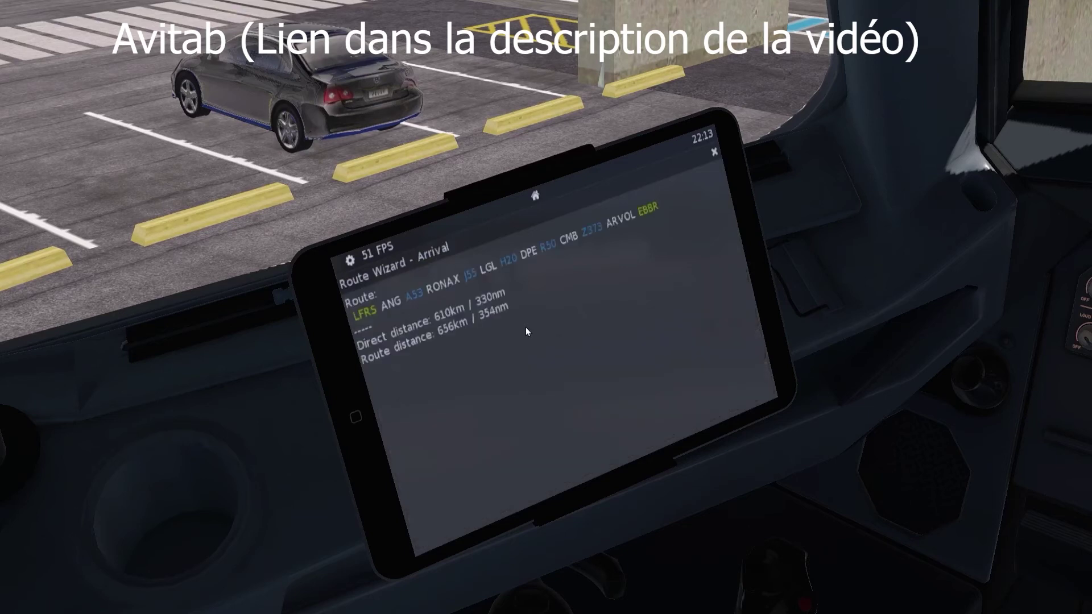
left_click(714, 152)
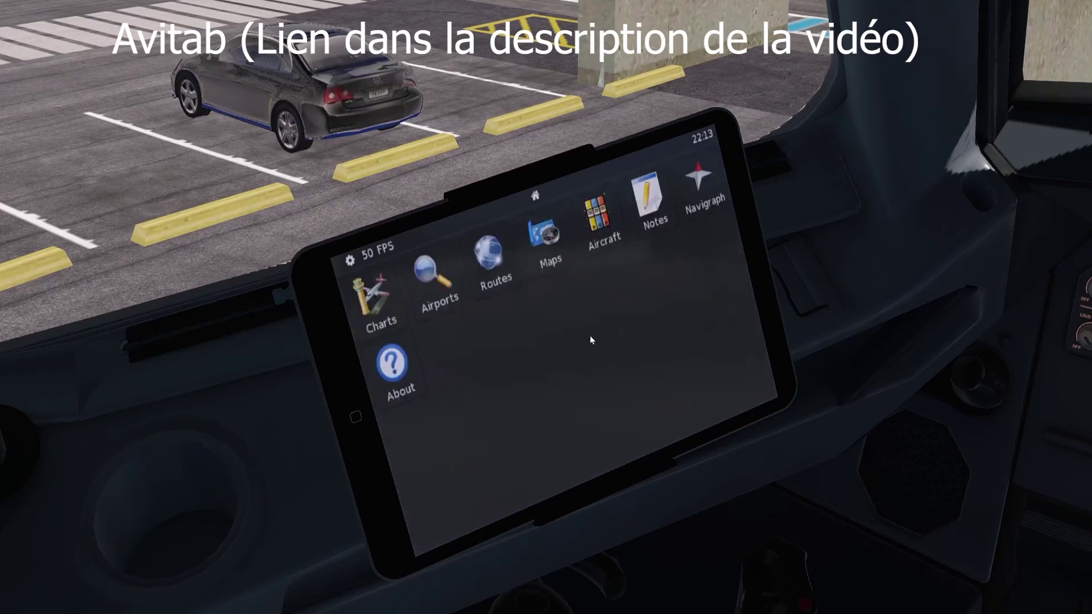
Step: Examine the aircraft's position on the tablet's map, zoomed out to level 5 over Western Europe, and close the map
left_click(549, 241)
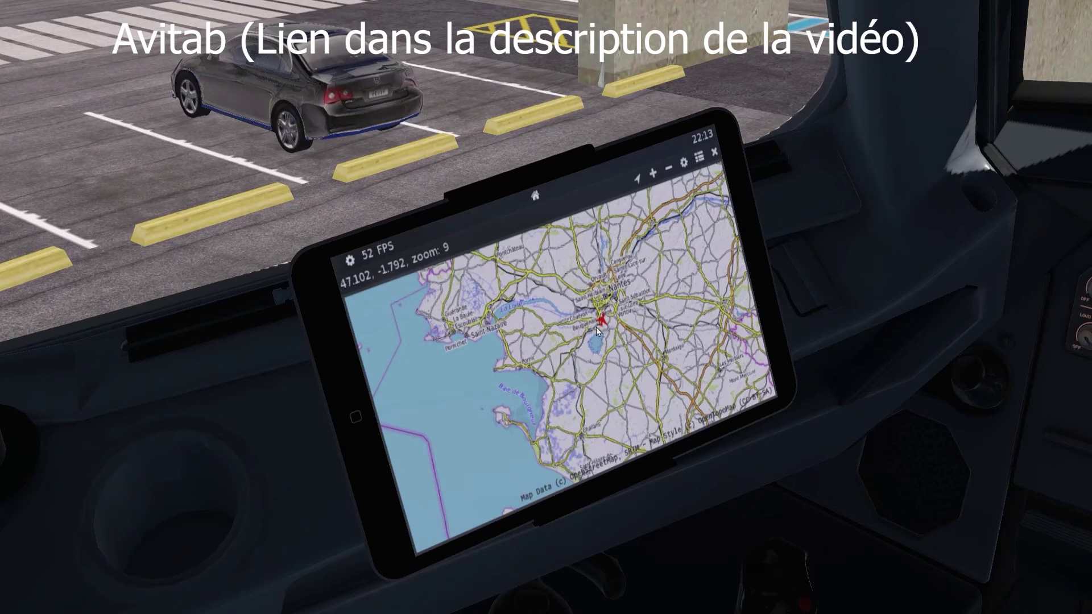
scroll(628, 301, "down", 4)
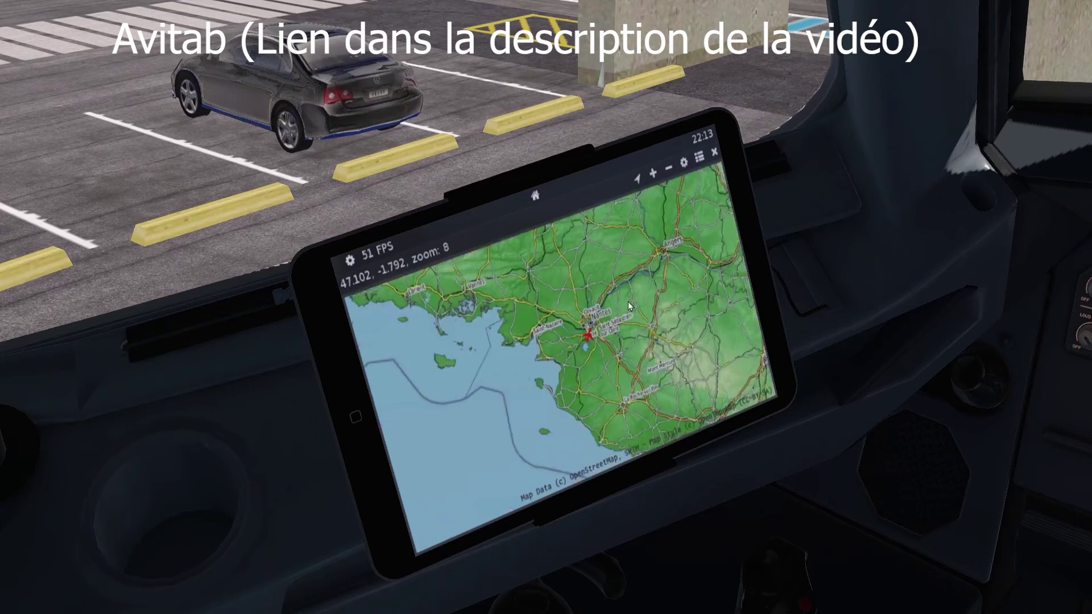
left_click_drag(667, 324, 640, 339)
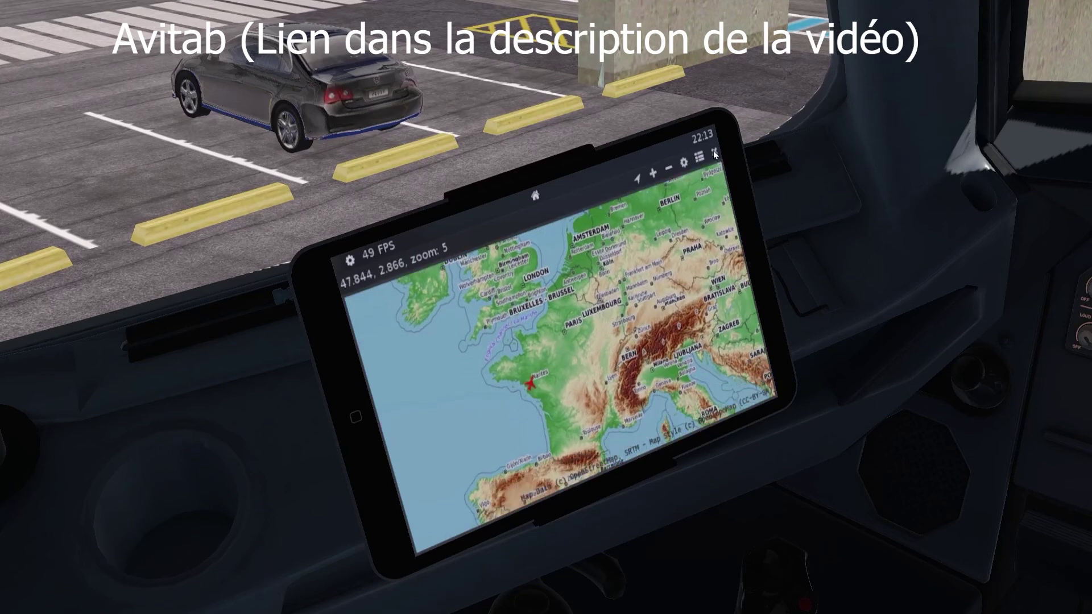
left_click(715, 153)
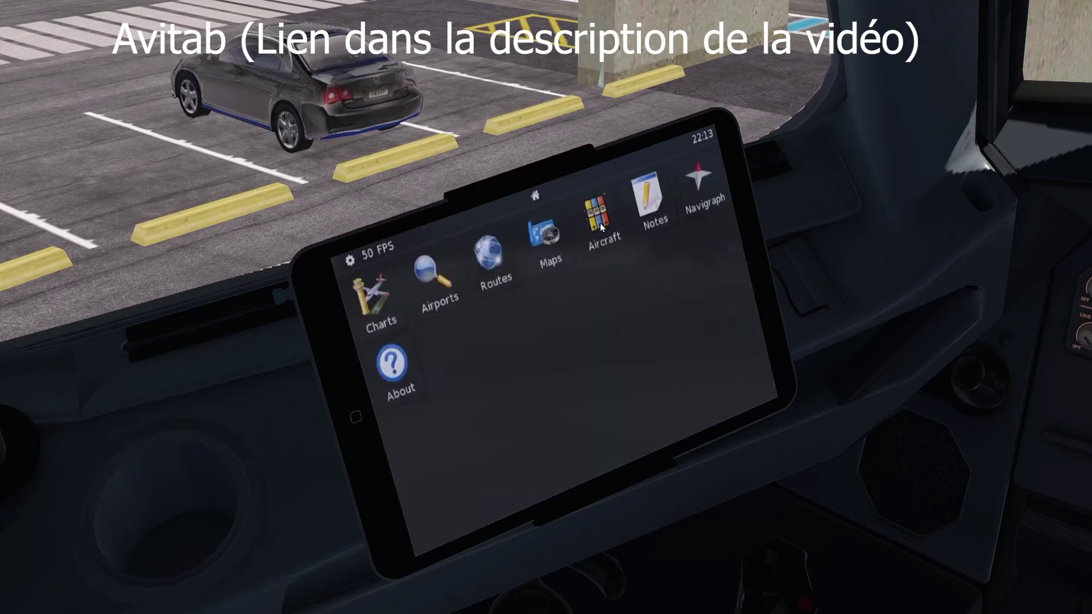
Step: View the ToLiss A319 simulation manual in the tablet's Aircraft app, and return to the home screen
left_click(606, 237)
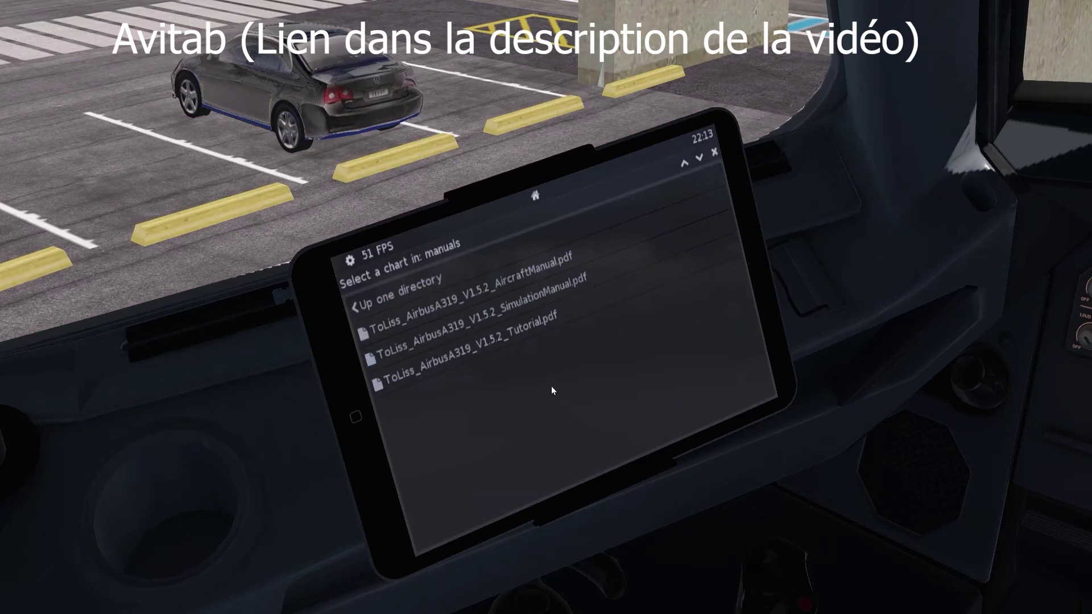
left_click(512, 302)
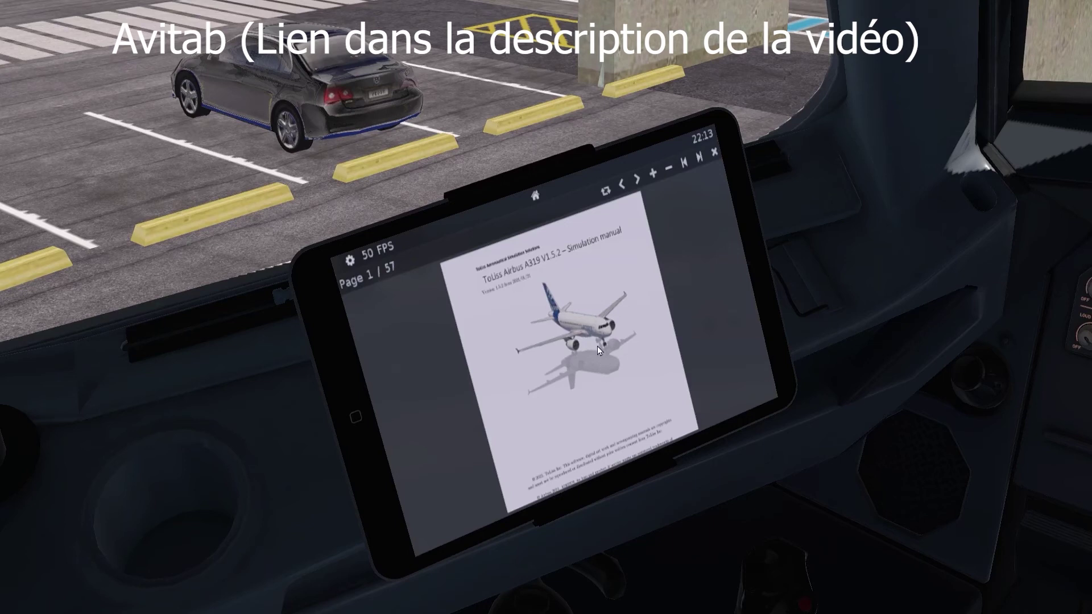
scroll(598, 346, "down", 1)
left_click(715, 157)
left_click(716, 171)
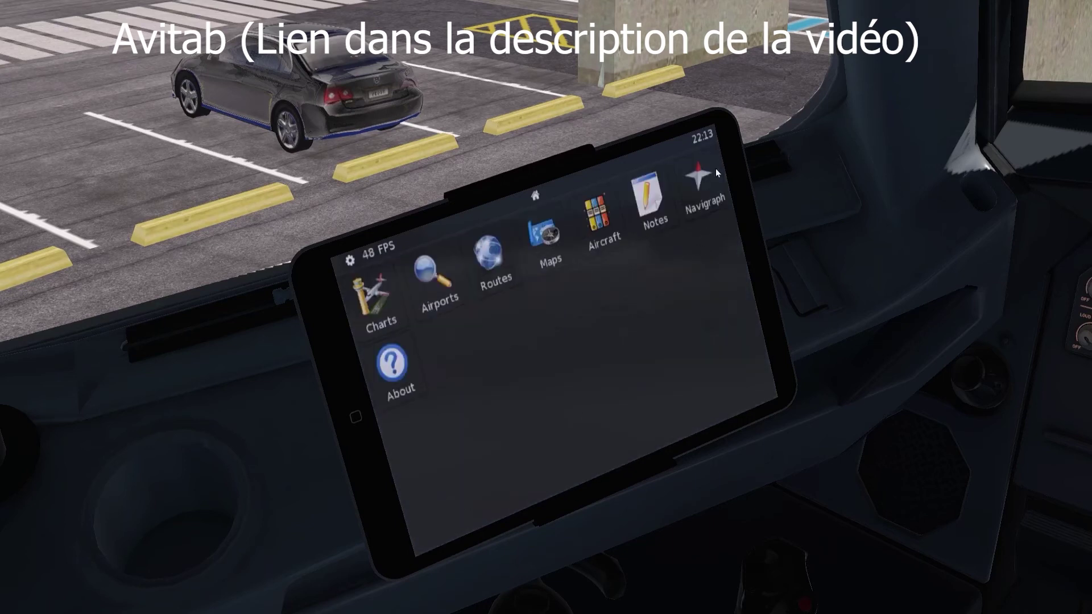
Step: Replace the text in the tablet's Notes app with "50ft", and close the app
left_click(651, 239)
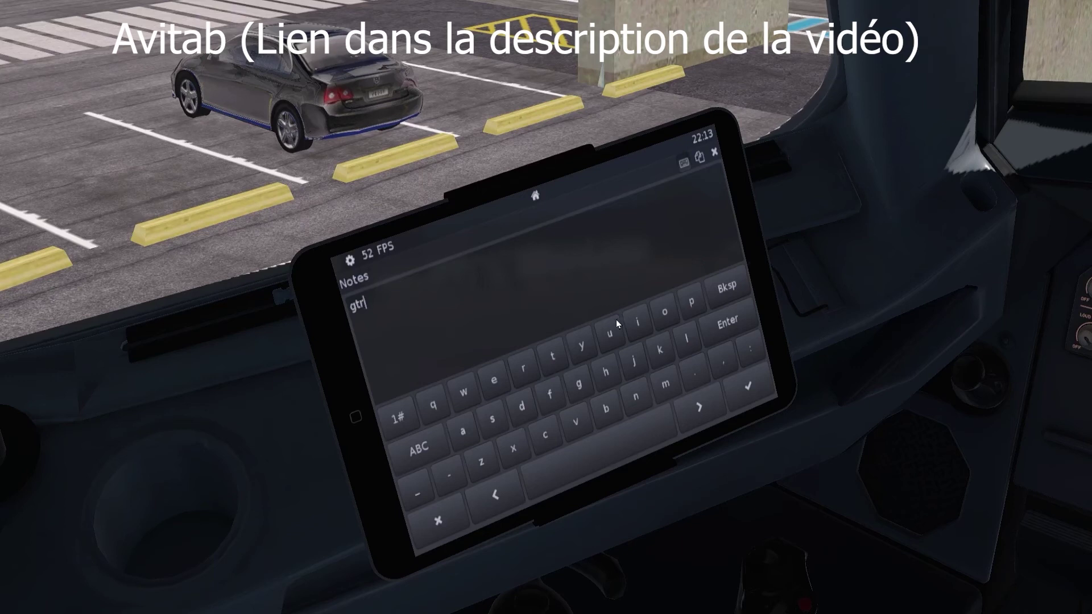
key("BackSpace")
key("BackSpace")
key("BackSpace")
type("50ft")
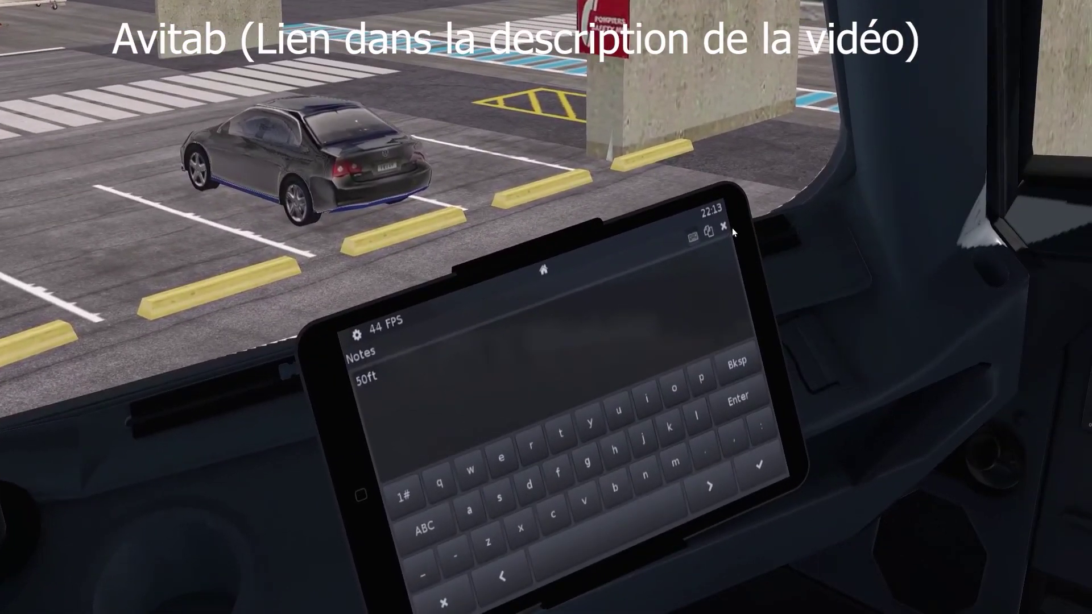
left_click(725, 225)
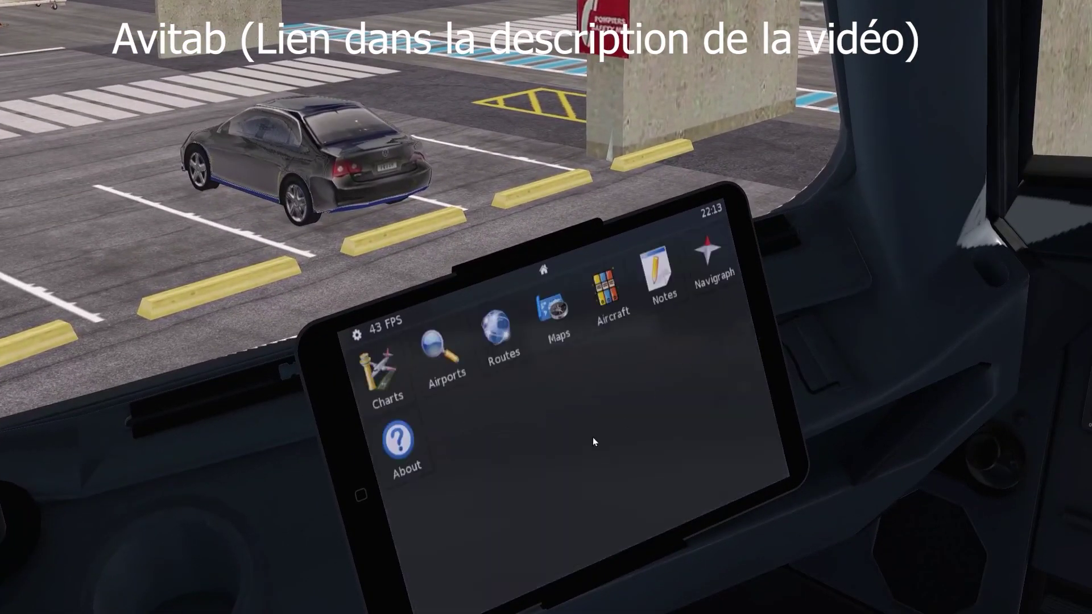
Step: Check the account linking page in the tablet's Navigraph app, and return to the home screen
left_click(721, 302)
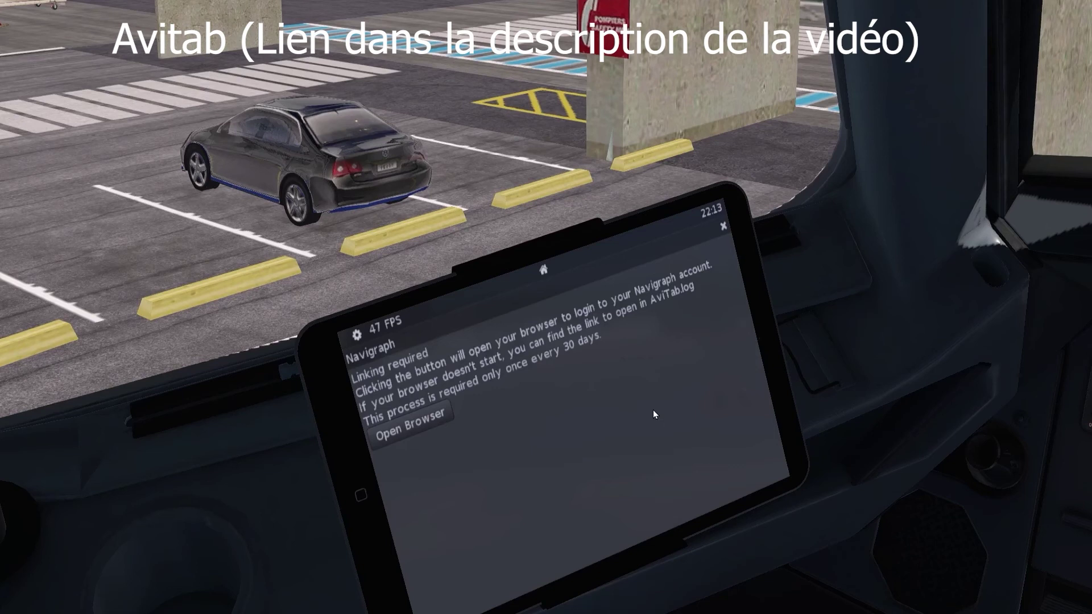
left_click(723, 227)
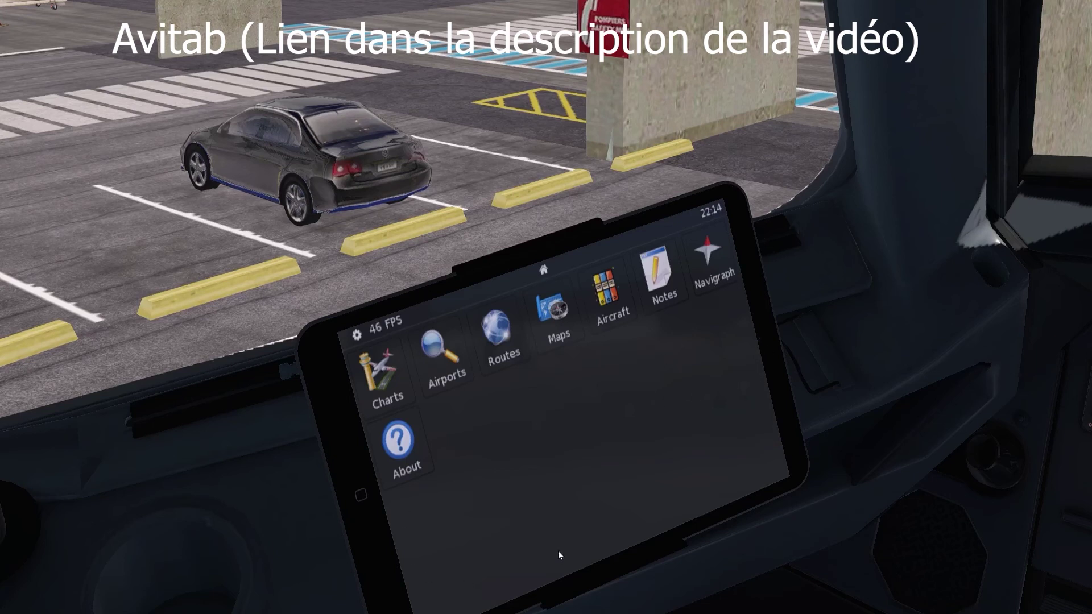
Step: Repeat the LFRS airport search to review its frequencies and runways, and close the Airports app
left_click(438, 350)
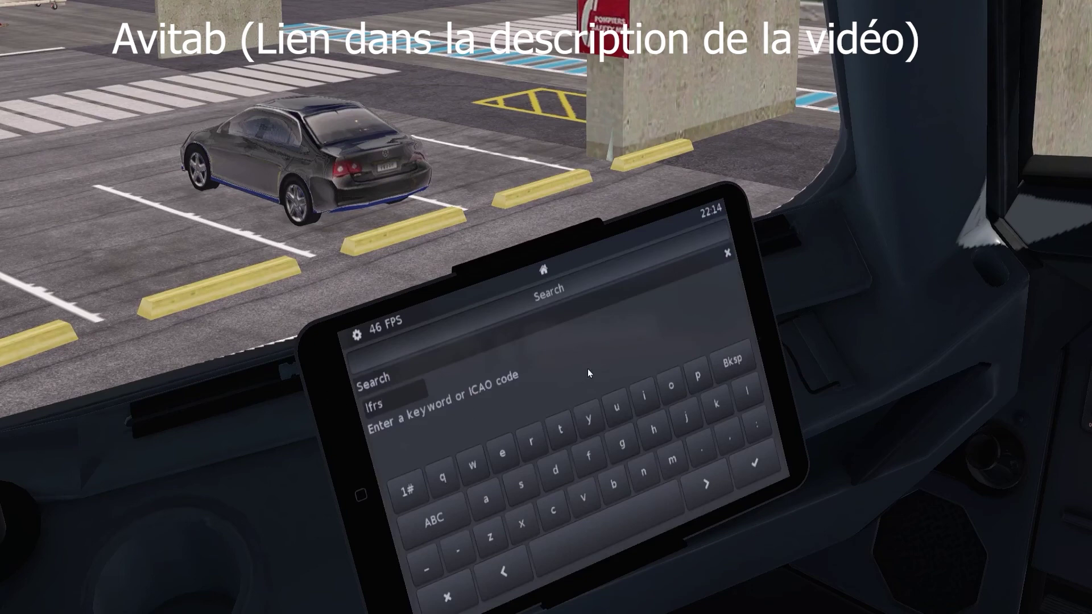
key("Return")
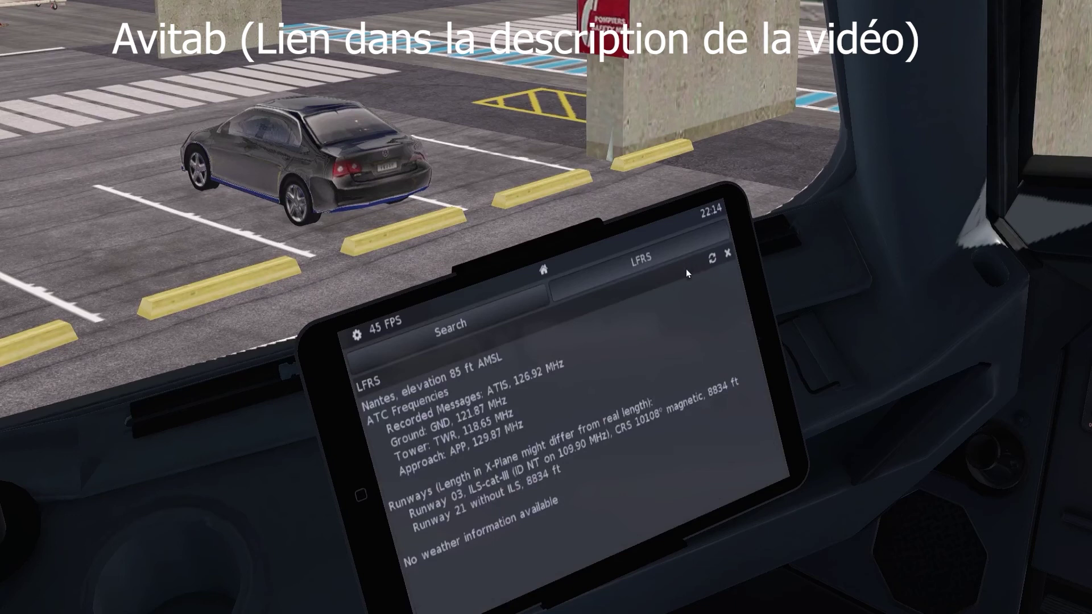
left_click(727, 251)
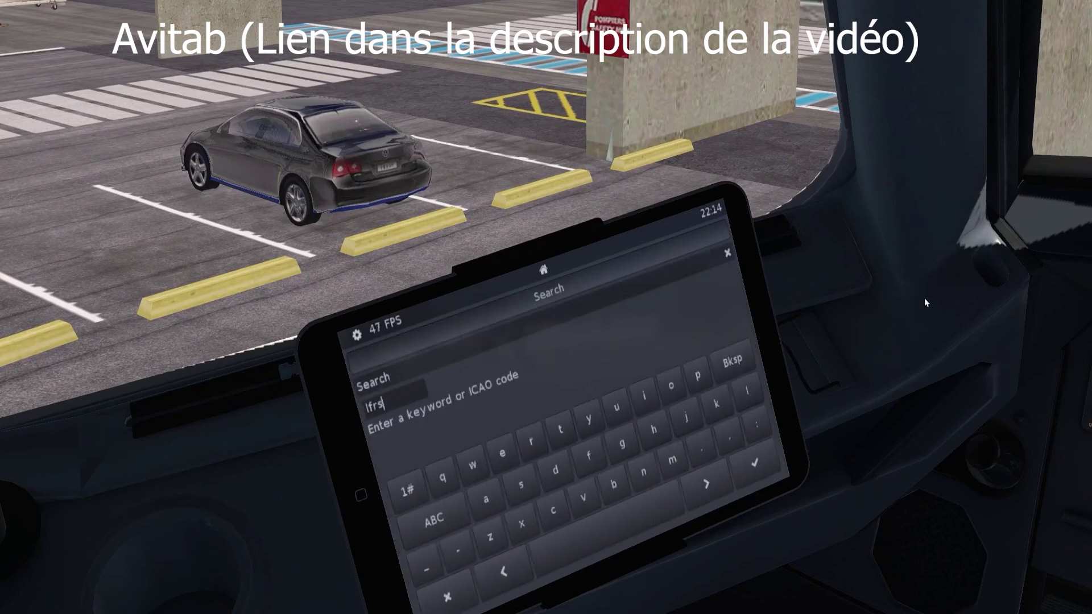
left_click(727, 252)
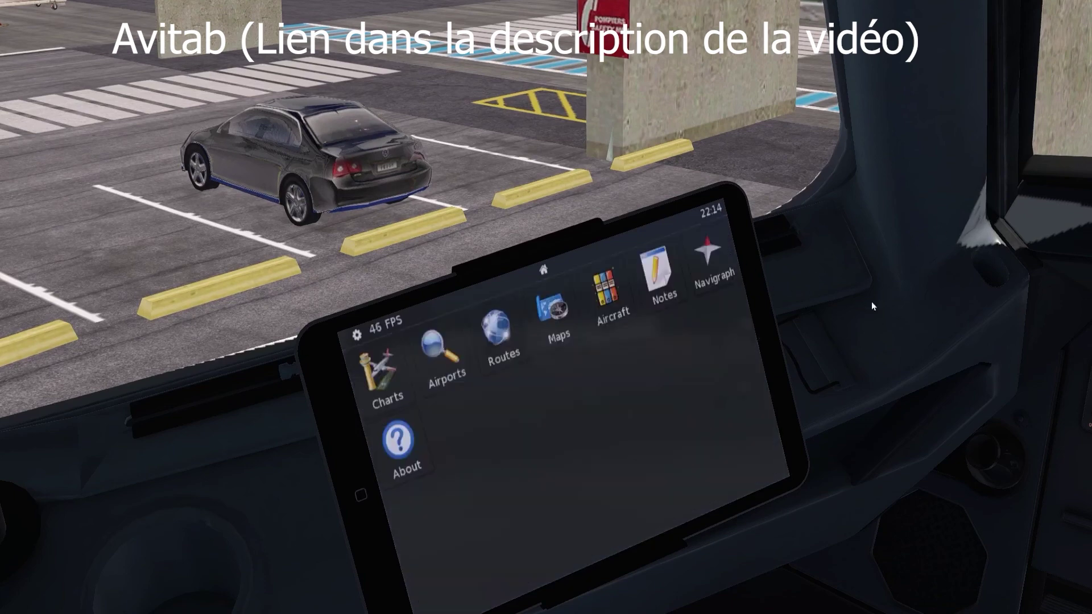